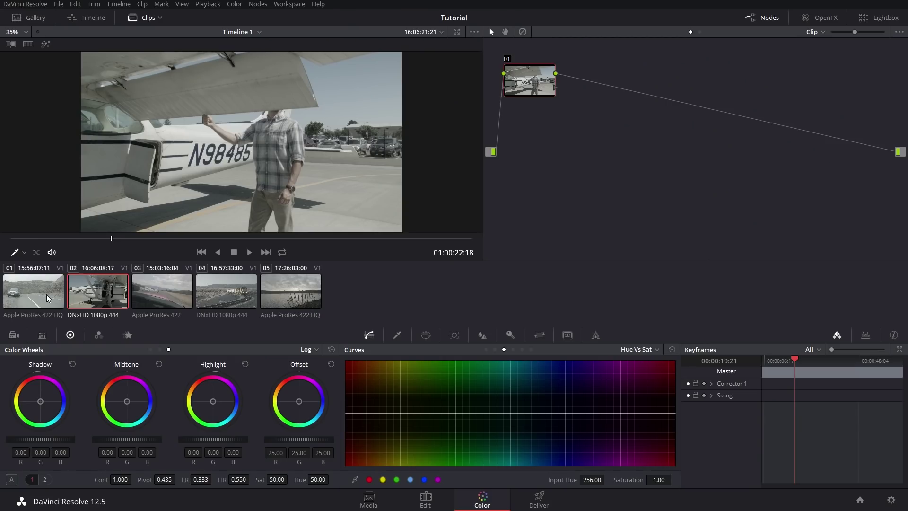
Select the first clip with the parked car and add two serial nodes after its existing node
{"action": "left_click", "coordinate": [46, 294]}
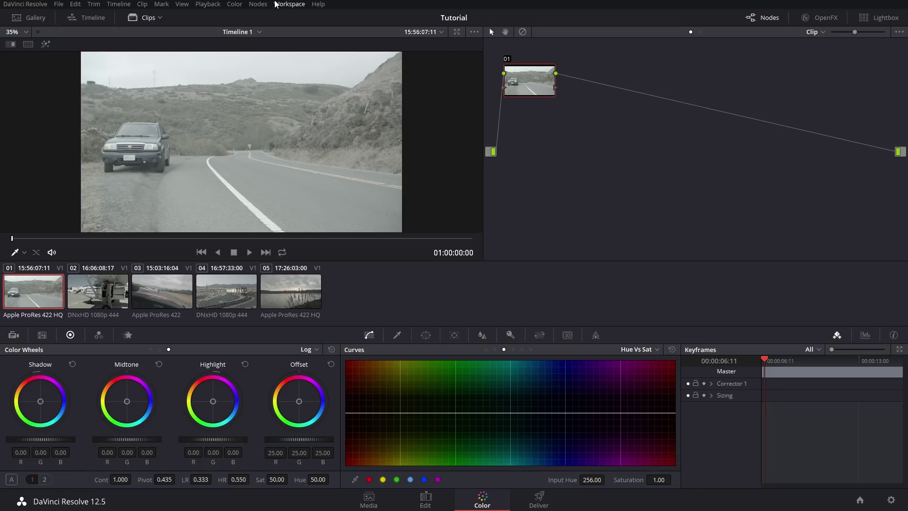
{"action": "left_click", "coordinate": [260, 4]}
{"action": "left_click", "coordinate": [267, 38]}
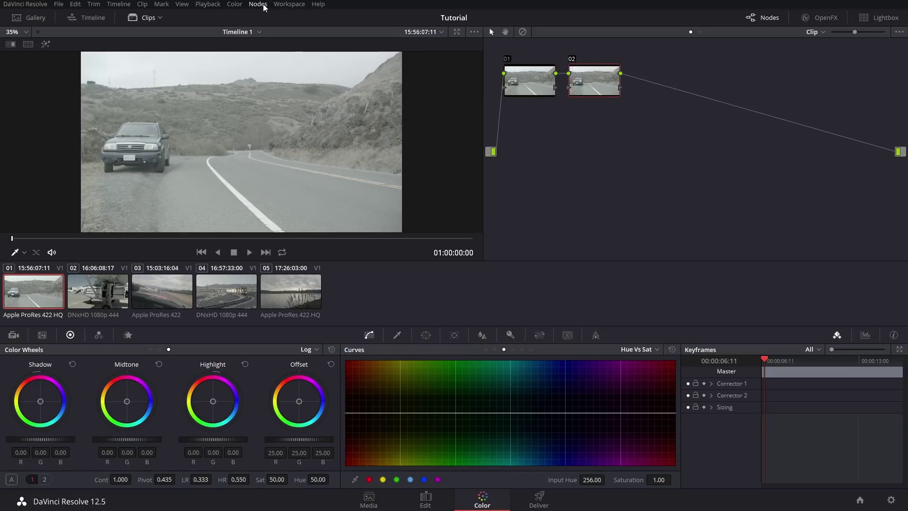
{"action": "left_click", "coordinate": [259, 4]}
{"action": "left_click", "coordinate": [264, 38]}
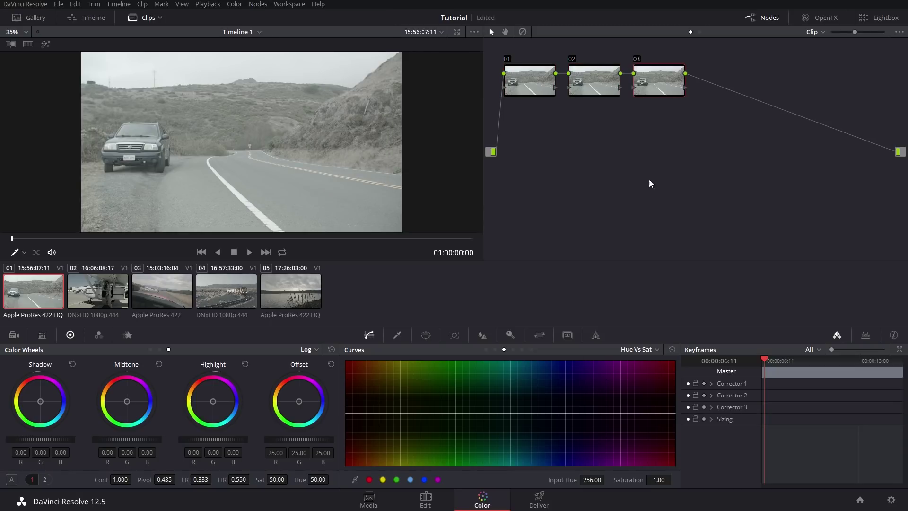
Apply the Film Looks 3D LUT "Rec709 Kodak 2383 D65" to node 03
{"action": "right_click", "coordinate": [653, 83]}
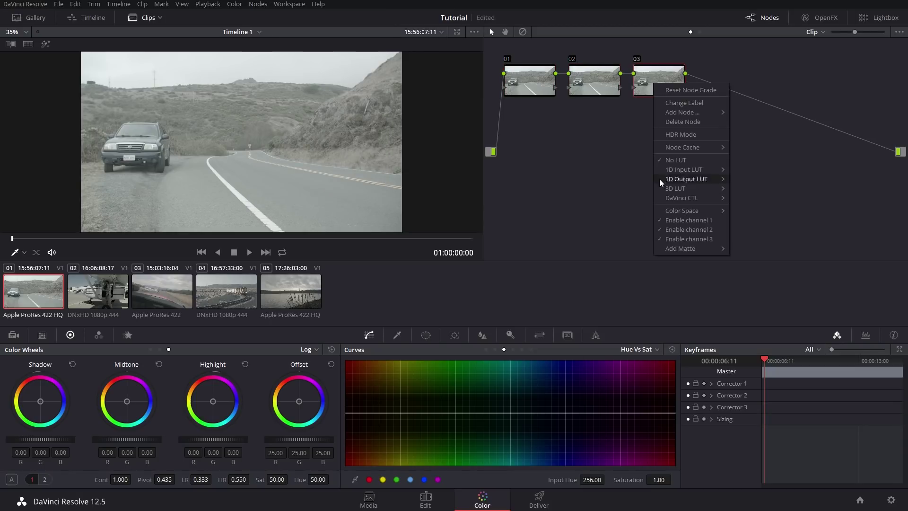
{"action": "mouse_move", "coordinate": [661, 187]}
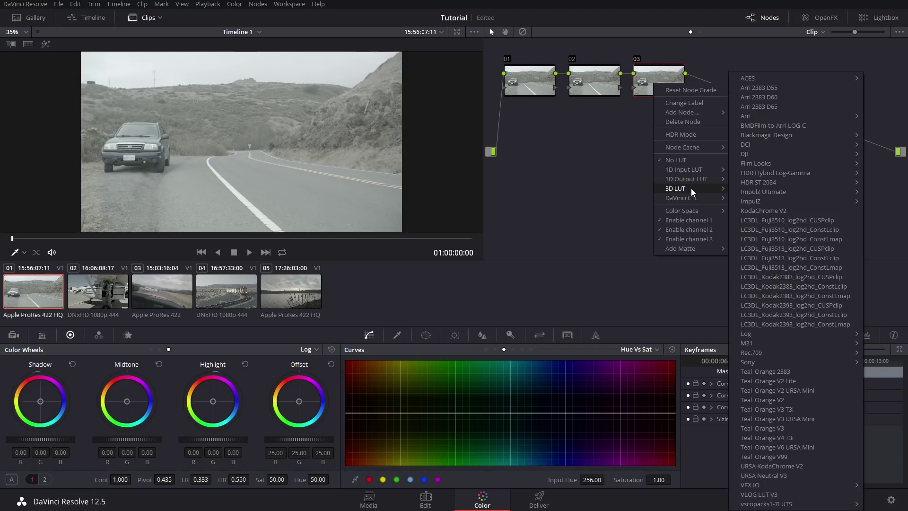
{"action": "mouse_move", "coordinate": [753, 175]}
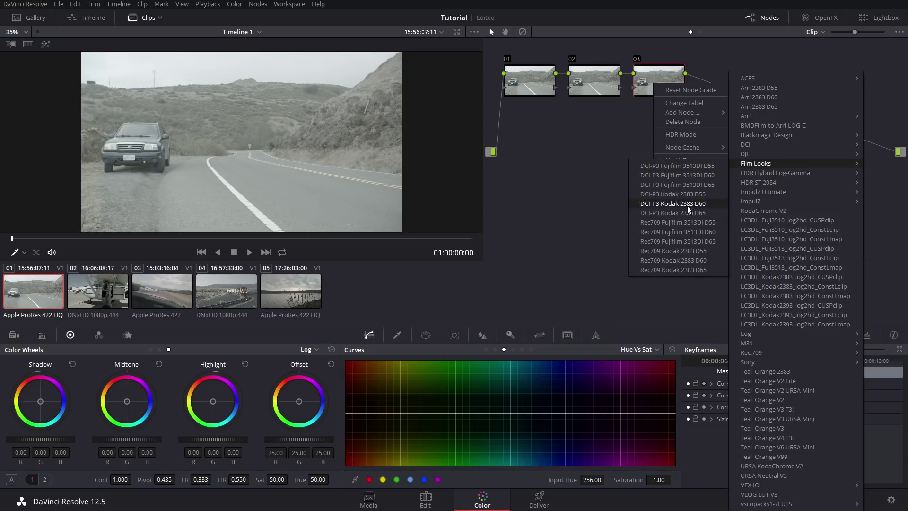
{"action": "left_click", "coordinate": [705, 268]}
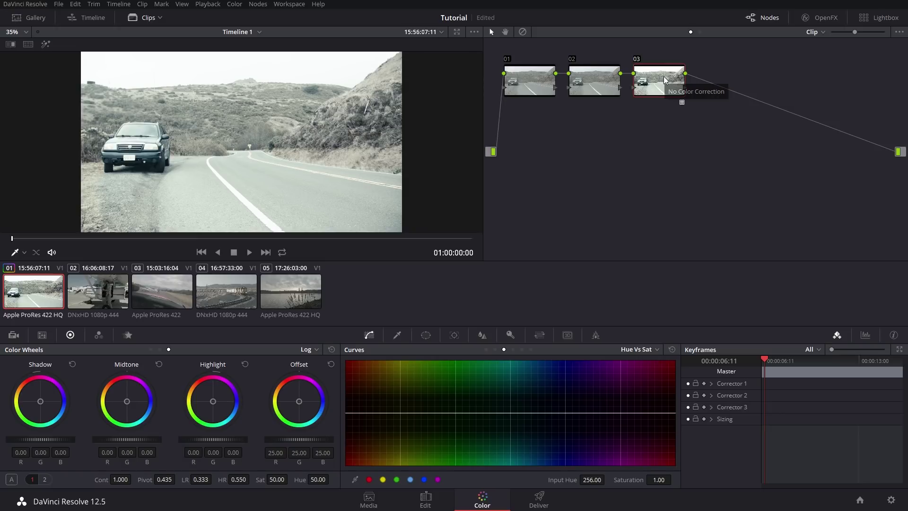
Raise the saturation of node 01 to 95.20 and set the saturation of node 02 to 70
{"action": "left_click", "coordinate": [588, 84]}
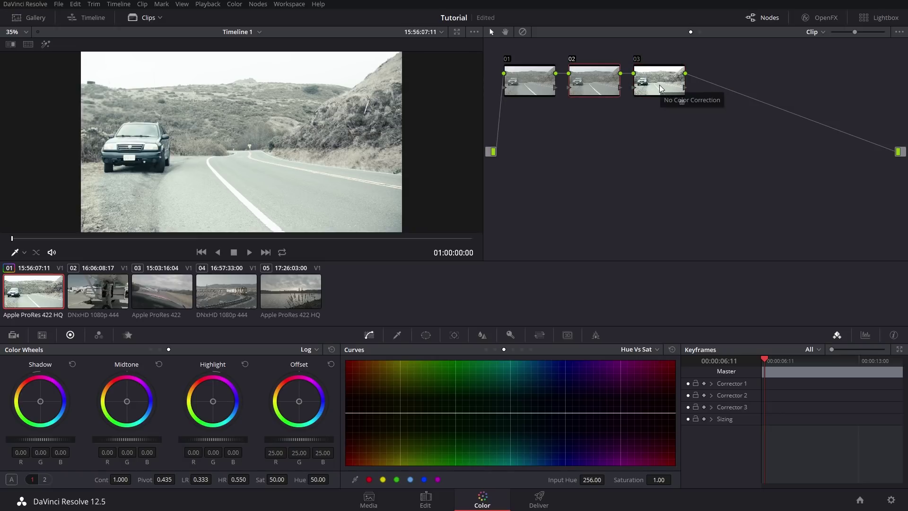
{"action": "left_click", "coordinate": [522, 83]}
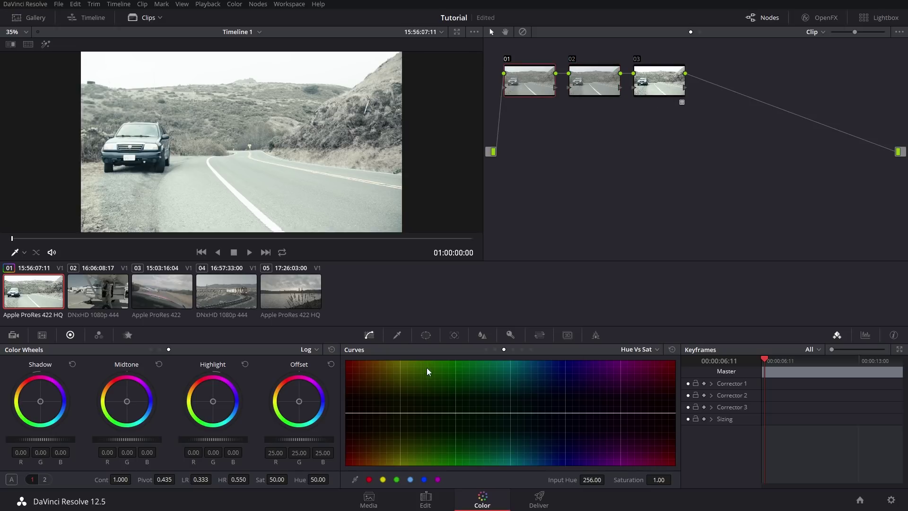
{"action": "left_click_drag", "start_coordinate": [270, 480], "coordinate": [274, 485]}
{"action": "left_click", "coordinate": [583, 91]}
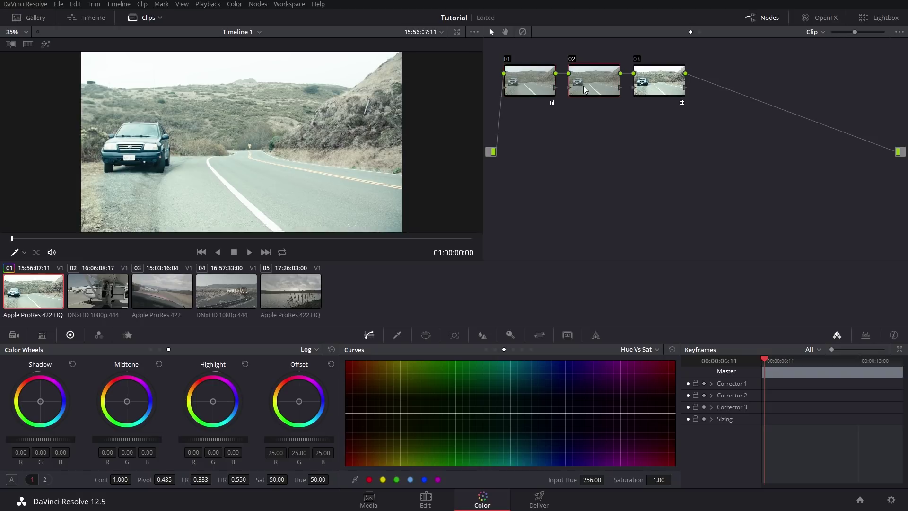
{"action": "double_click", "coordinate": [276, 480]}
{"action": "type", "text": "70"}
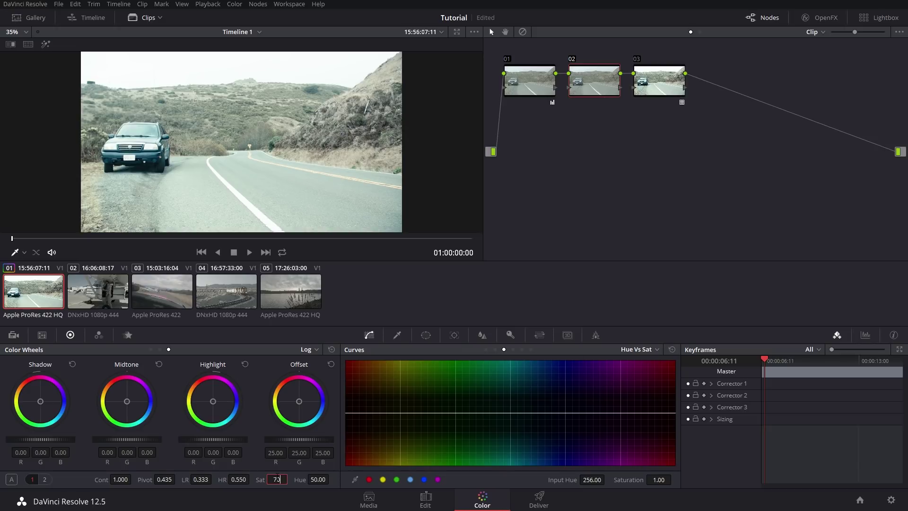
{"action": "key", "text": "Return"}
Shape node 01's custom curve by lowering the white point and pulling the upper midtones and shadows slightly down
{"action": "left_click", "coordinate": [536, 86]}
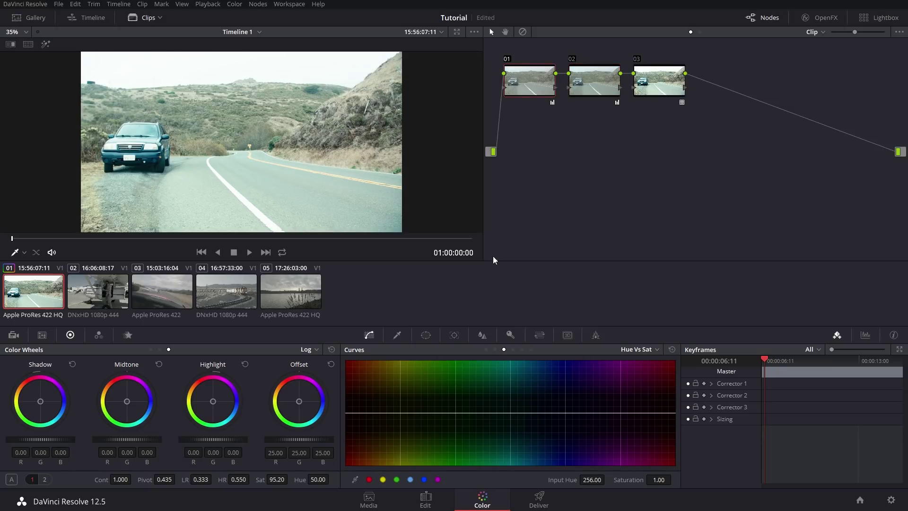
{"action": "left_click", "coordinate": [486, 349]}
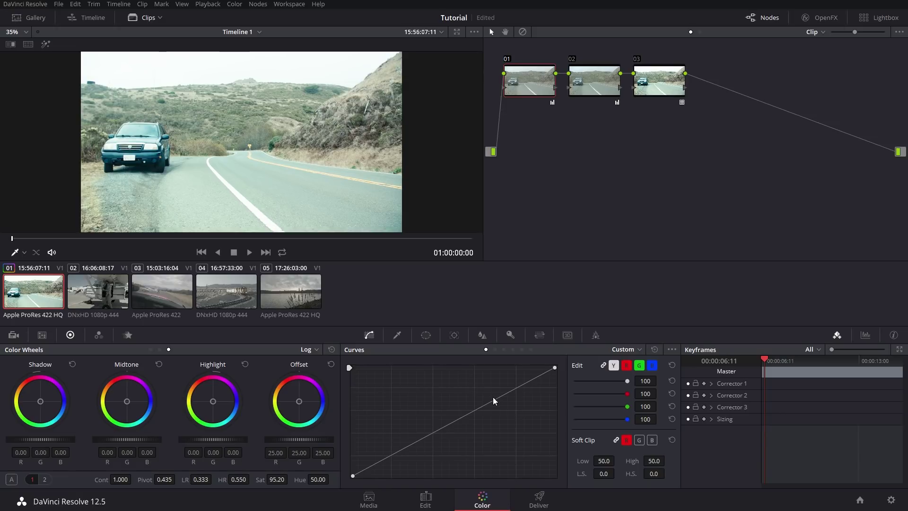
{"action": "left_click_drag", "start_coordinate": [555, 368], "coordinate": [557, 388]}
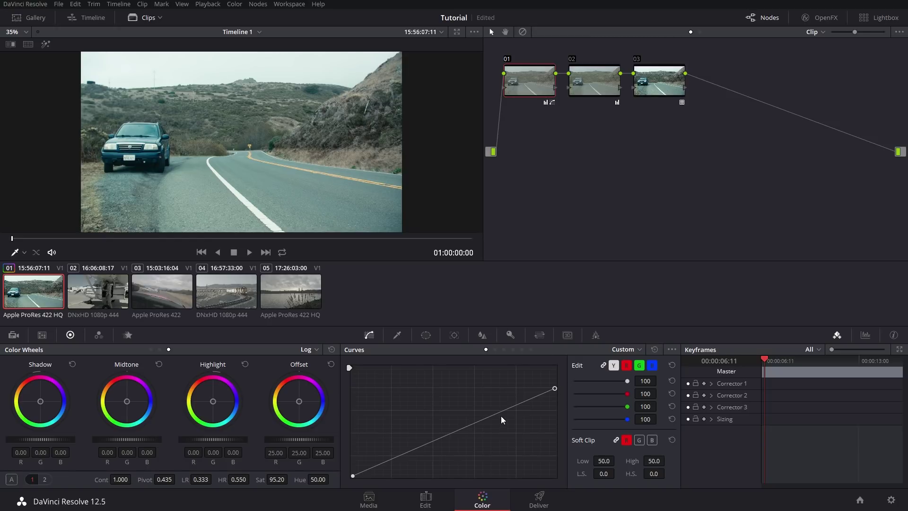
{"action": "left_click_drag", "start_coordinate": [500, 412], "coordinate": [503, 415]}
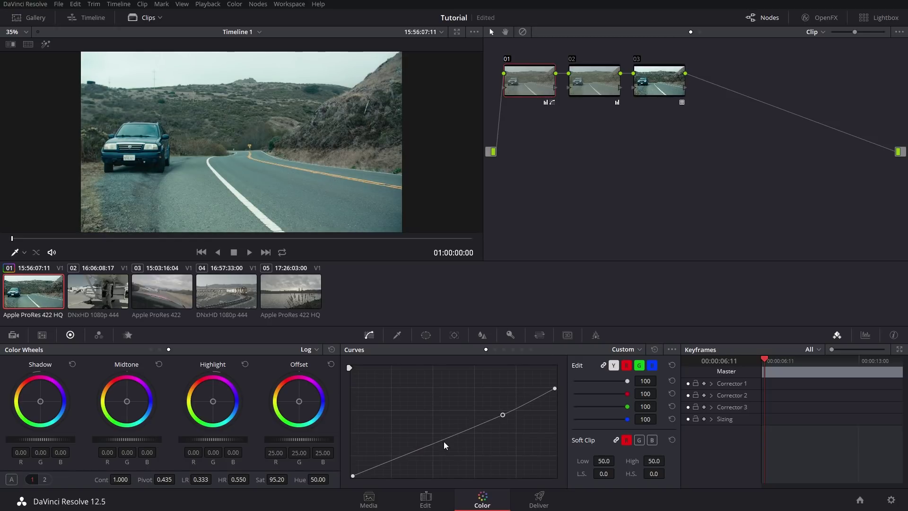
{"action": "left_click_drag", "start_coordinate": [407, 453], "coordinate": [408, 455]}
{"action": "left_click_drag", "start_coordinate": [502, 415], "coordinate": [505, 415]}
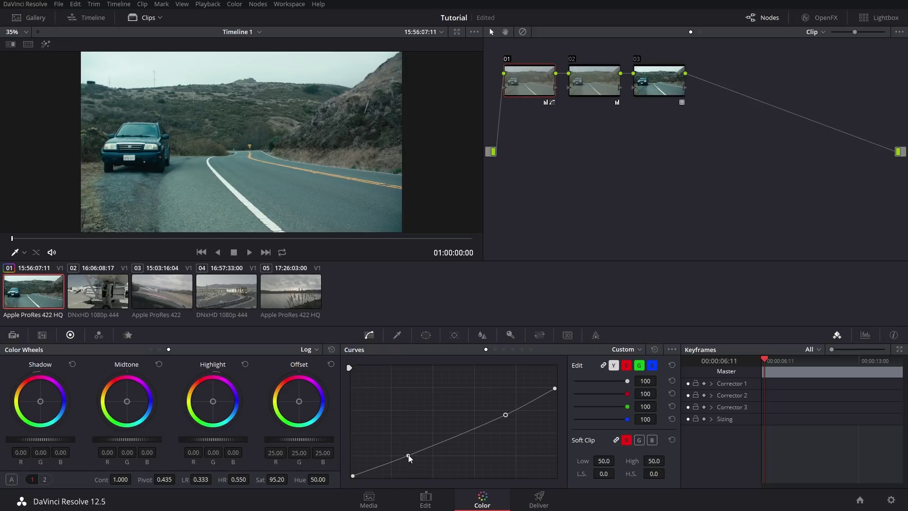
{"action": "left_click_drag", "start_coordinate": [408, 455], "coordinate": [409, 458]}
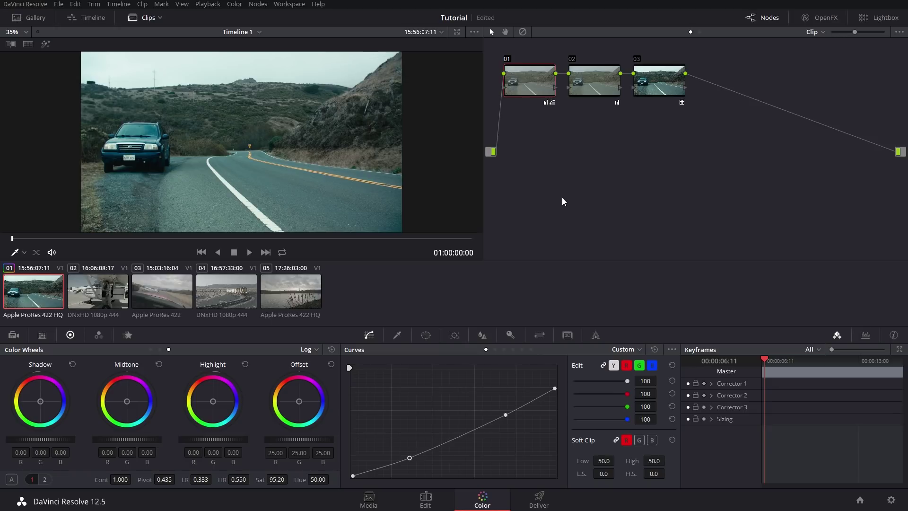
Set node 01's red gamma to 0.01 using the Primaries Bars
{"action": "left_click", "coordinate": [152, 349]}
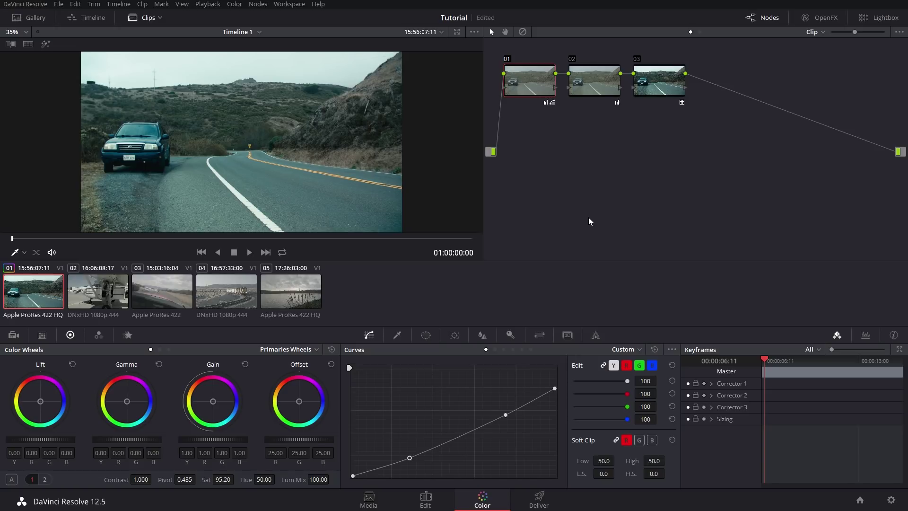
{"action": "left_click", "coordinate": [160, 349]}
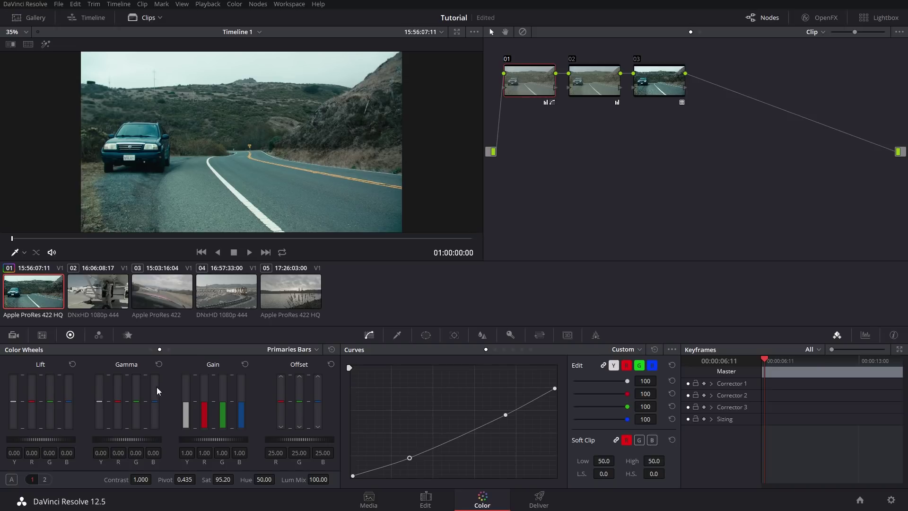
{"action": "left_click_drag", "start_coordinate": [136, 415], "coordinate": [136, 416]}
{"action": "left_click_drag", "start_coordinate": [135, 411], "coordinate": [119, 406]}
Apply 2.40 output blanking to the timeline for a widescreen crop
{"action": "left_click", "coordinate": [182, 4]}
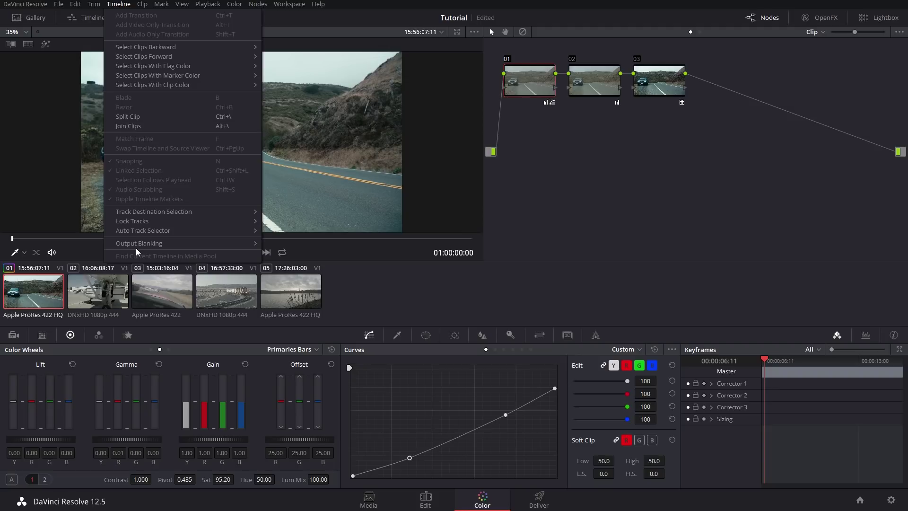
{"action": "mouse_move", "coordinate": [194, 246]}
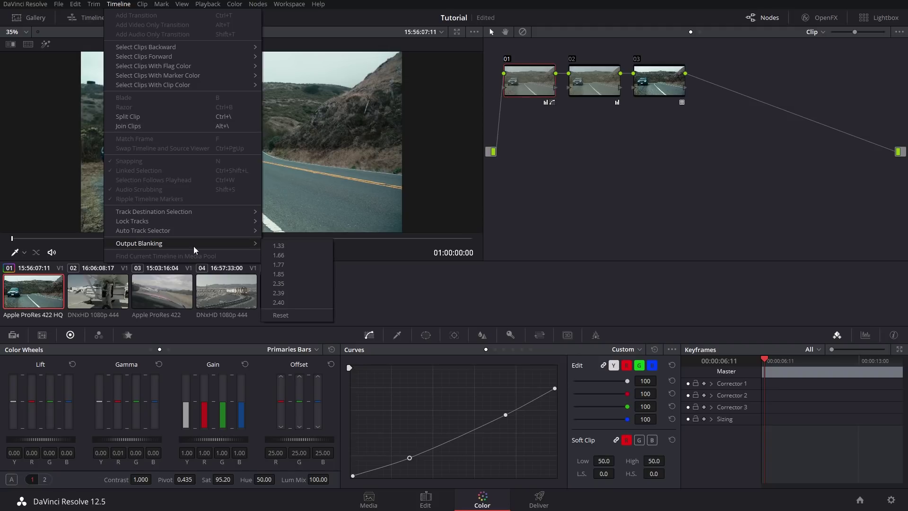
{"action": "left_click", "coordinate": [285, 302]}
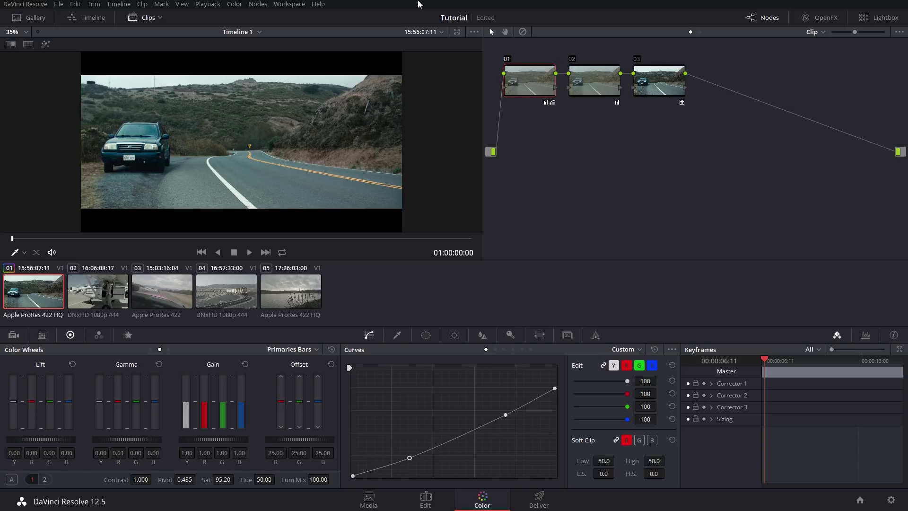
Compare the shot with and without the grade by toggling bypass, and scrub the clip to 01:00:08:10
{"action": "left_click", "coordinate": [522, 32]}
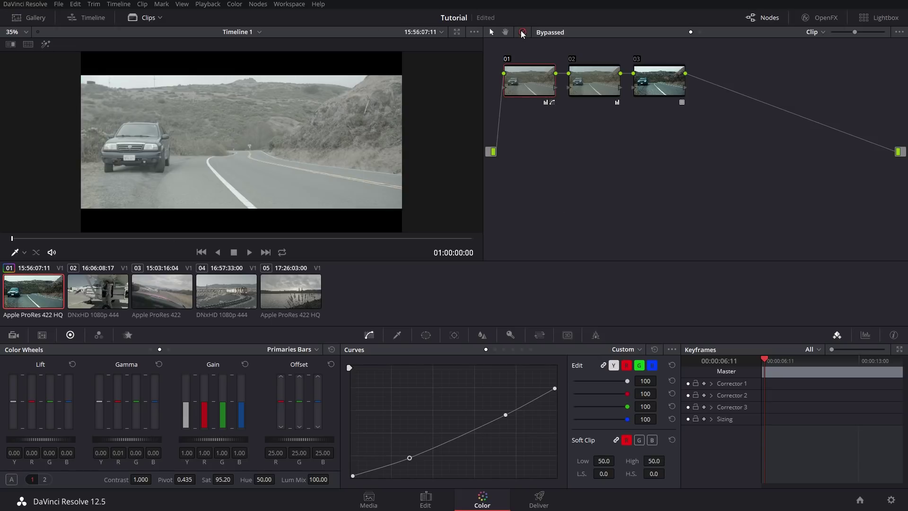
{"action": "left_click", "coordinate": [522, 31]}
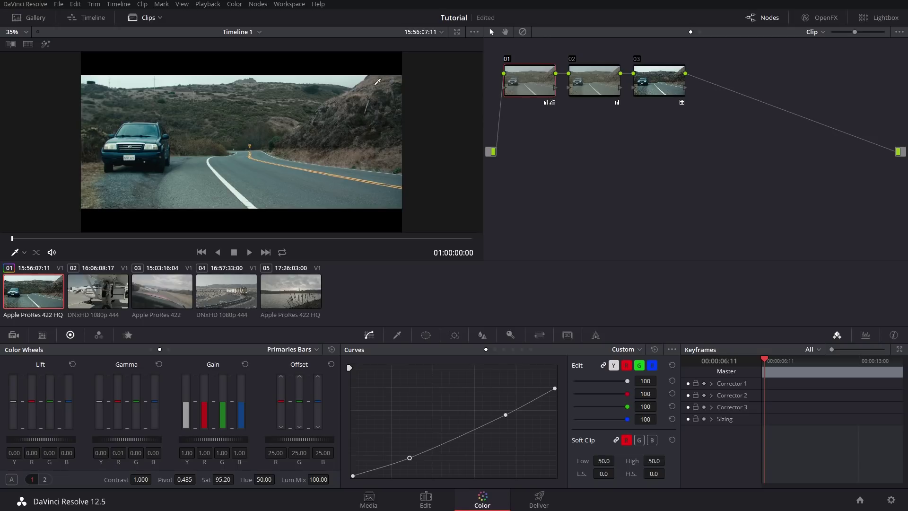
{"action": "left_click_drag", "start_coordinate": [104, 238], "coordinate": [416, 238]}
Add a serial node before node 01
{"action": "mouse_move", "coordinate": [547, 89]}
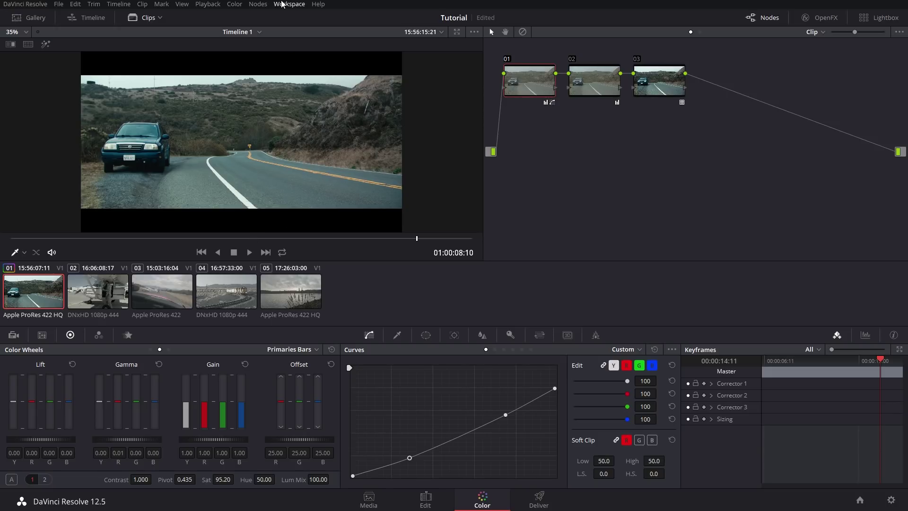
{"action": "left_click", "coordinate": [234, 4]}
{"action": "mouse_move", "coordinate": [260, 4]}
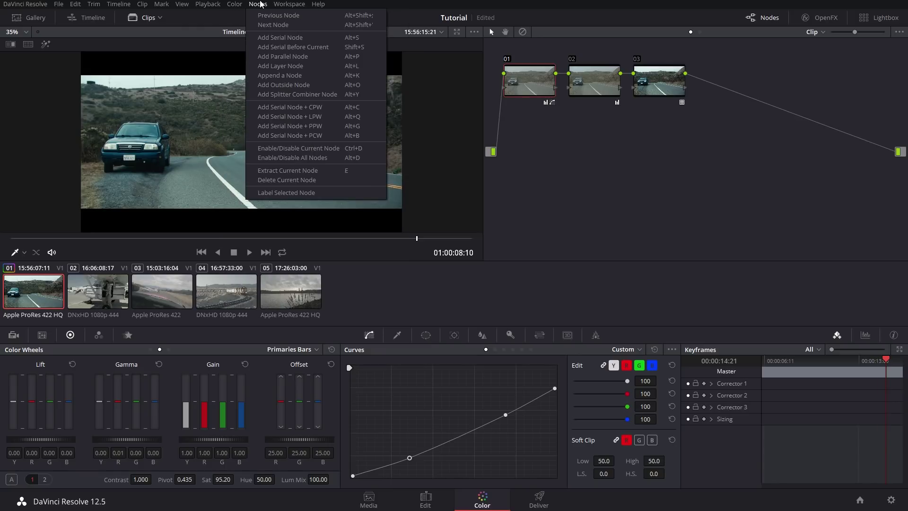
{"action": "left_click", "coordinate": [268, 48]}
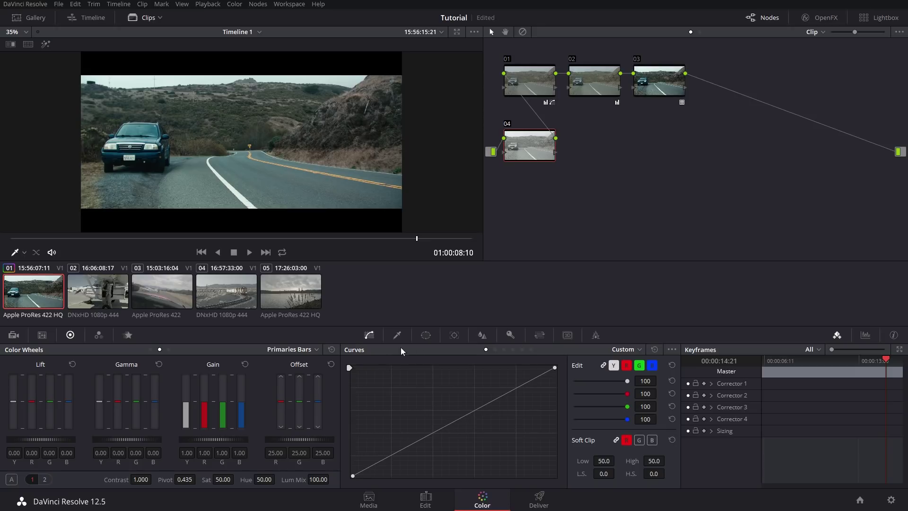
Add an inverted circular window to the new node, with softness 18.00, enlarged and stretched into a wide oval with aspect 66.90
{"action": "left_click", "coordinate": [427, 335]}
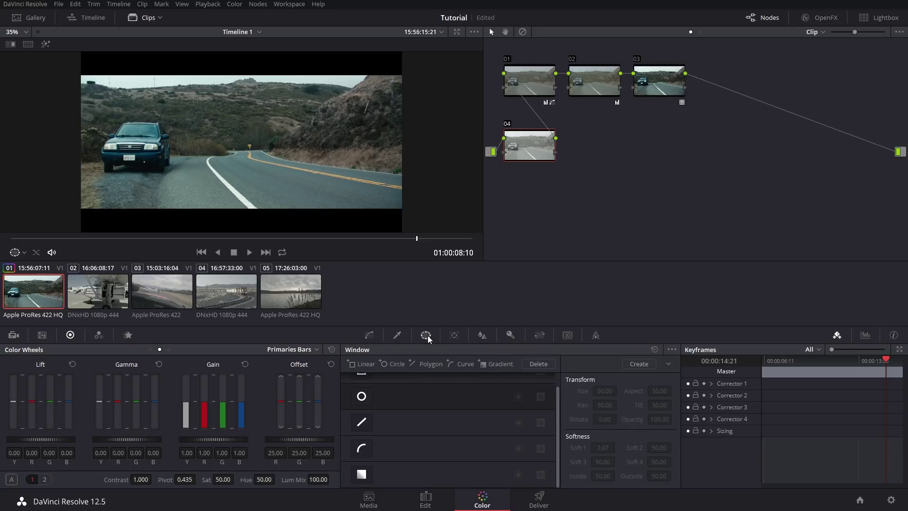
{"action": "left_click", "coordinate": [361, 395]}
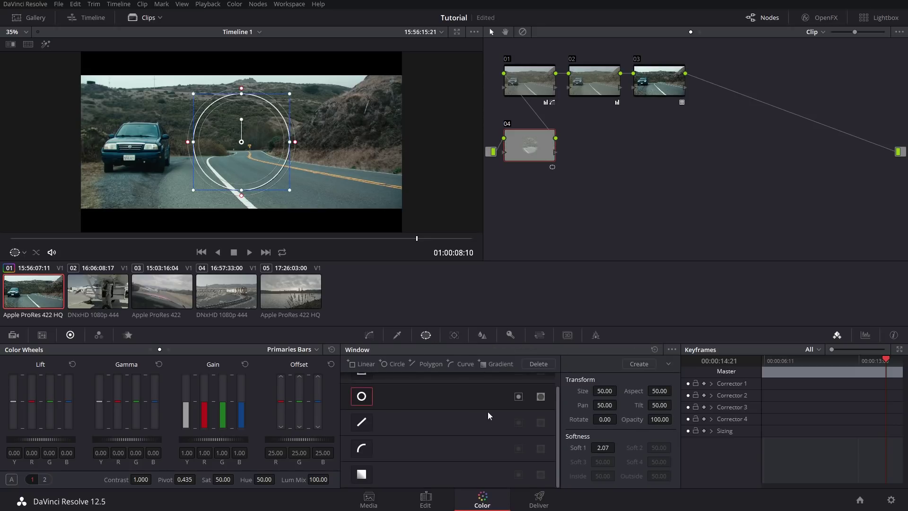
{"action": "left_click", "coordinate": [518, 397]}
{"action": "left_click_drag", "start_coordinate": [296, 143], "coordinate": [367, 134]}
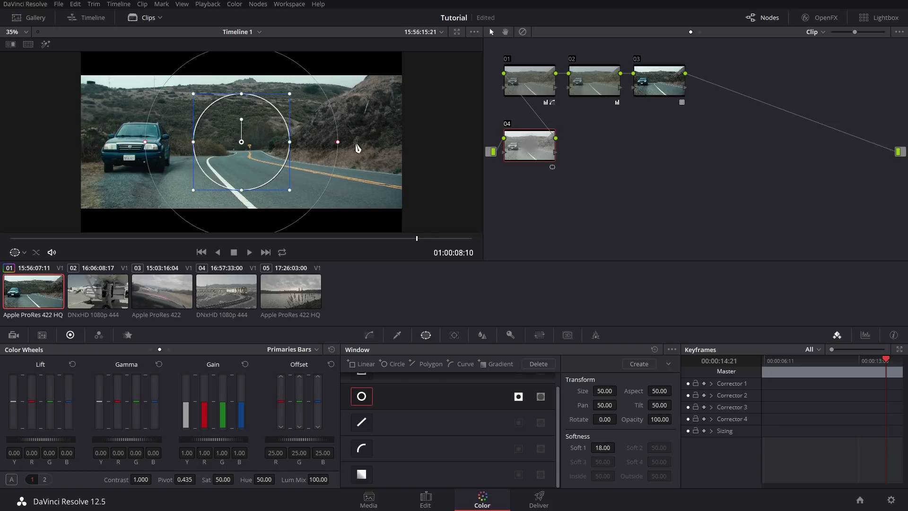
{"action": "left_click_drag", "start_coordinate": [289, 95], "coordinate": [343, 92]}
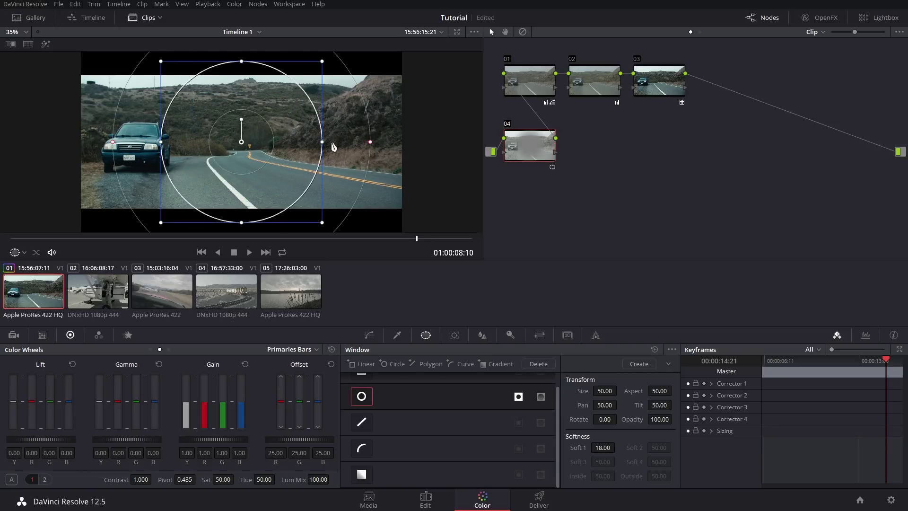
{"action": "left_click_drag", "start_coordinate": [322, 142], "coordinate": [362, 142]}
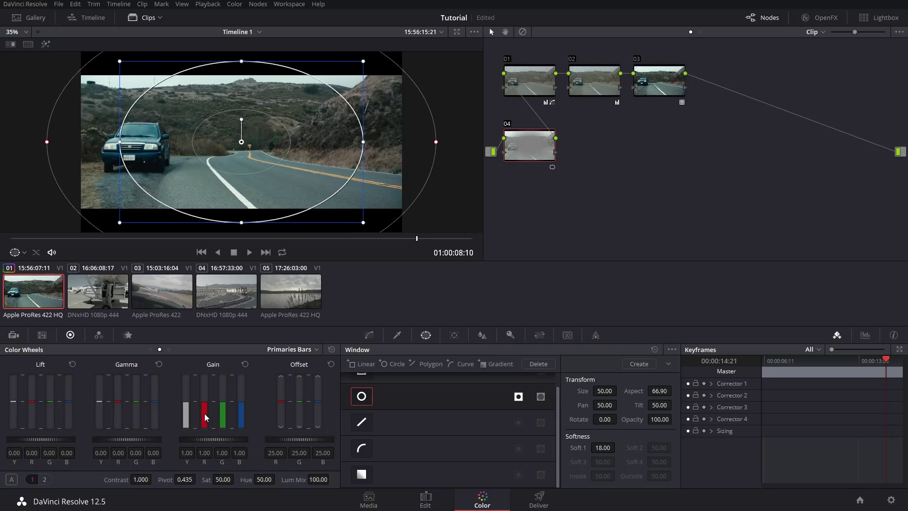
Darken the vignette by lowering node 04's gain to 0.88 and then further, and widen its window softness to 29.48
{"action": "left_click_drag", "start_coordinate": [219, 440], "coordinate": [201, 440]}
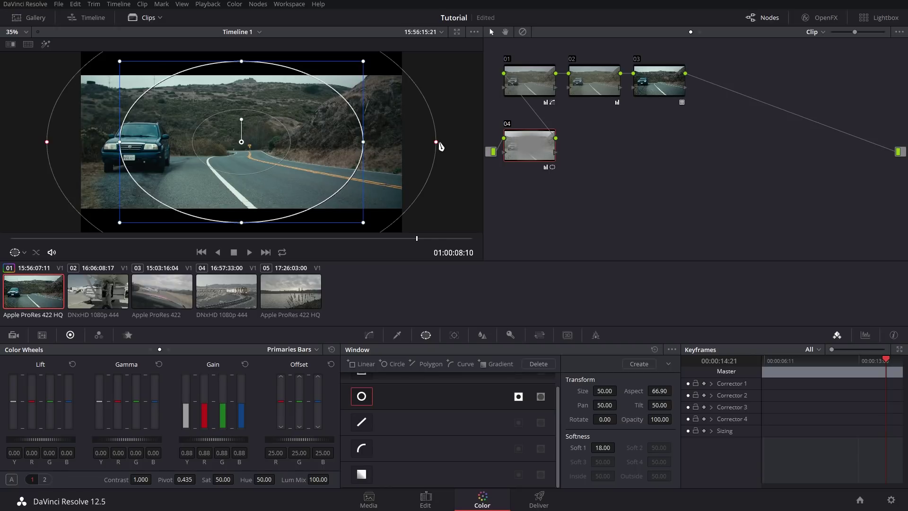
{"action": "left_click_drag", "start_coordinate": [436, 141], "coordinate": [482, 143]}
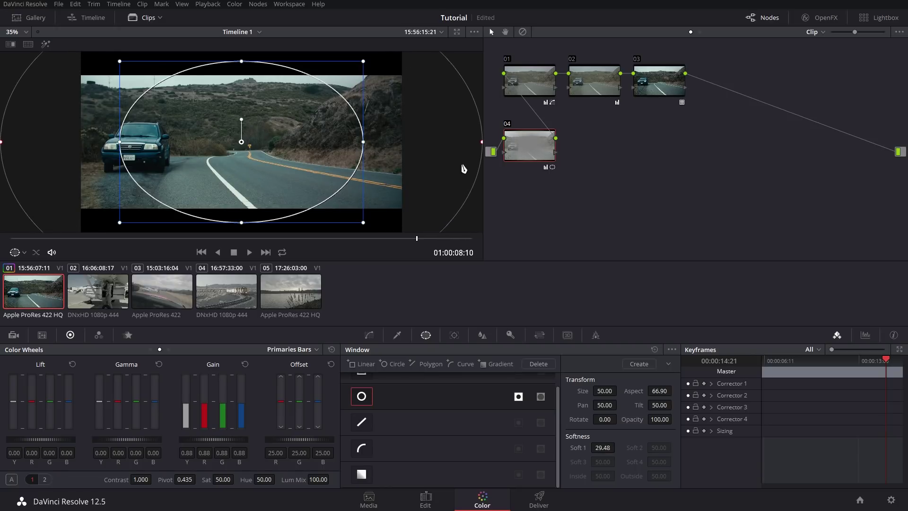
{"action": "left_click_drag", "start_coordinate": [223, 441], "coordinate": [199, 435]}
{"action": "left_click", "coordinate": [370, 335]}
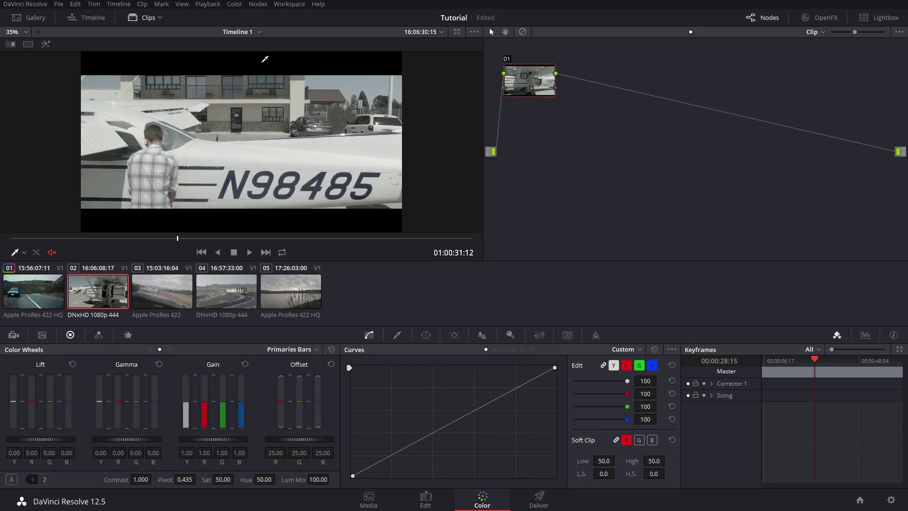
Add a serial node after node 01 on clip 02 and make node 01 active again
{"action": "left_click", "coordinate": [260, 4]}
{"action": "left_click", "coordinate": [263, 37]}
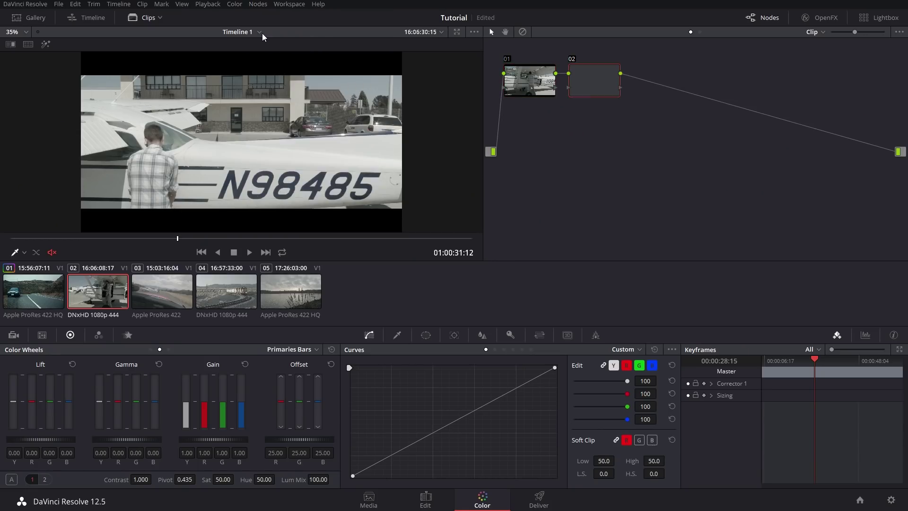
{"action": "left_click", "coordinate": [515, 89]}
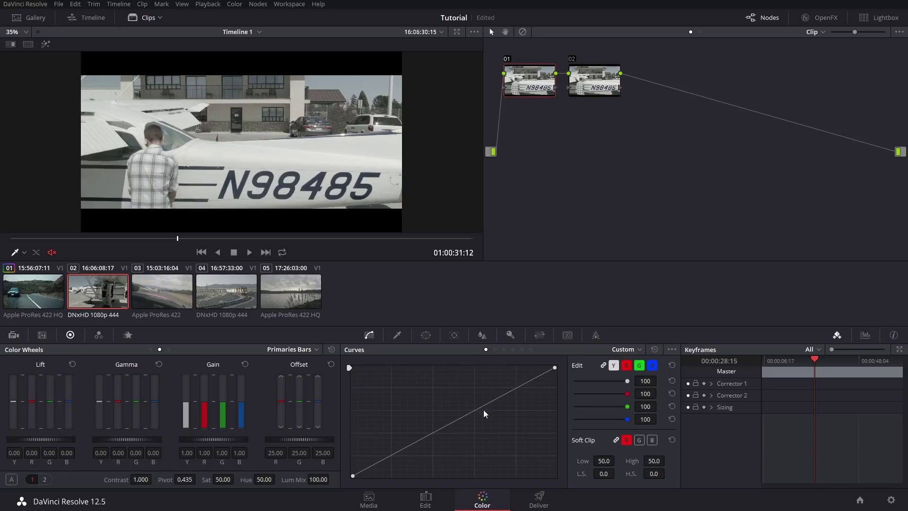
Shape node 01's custom curve into an S with darker shadows and a lowered white point, and set its saturation to 100
{"action": "left_click", "coordinate": [497, 397]}
{"action": "left_click", "coordinate": [412, 441]}
{"action": "left_click_drag", "start_coordinate": [411, 441], "coordinate": [410, 455]}
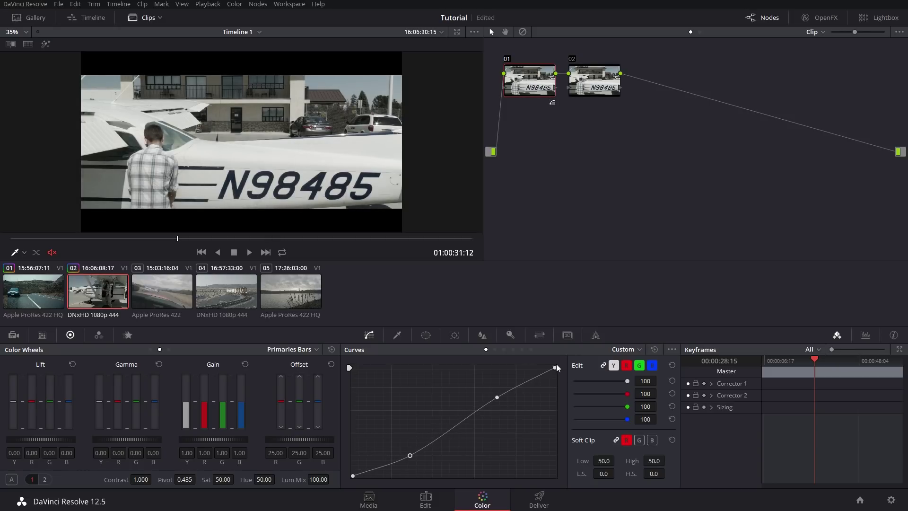
{"action": "left_click_drag", "start_coordinate": [555, 367], "coordinate": [555, 384]}
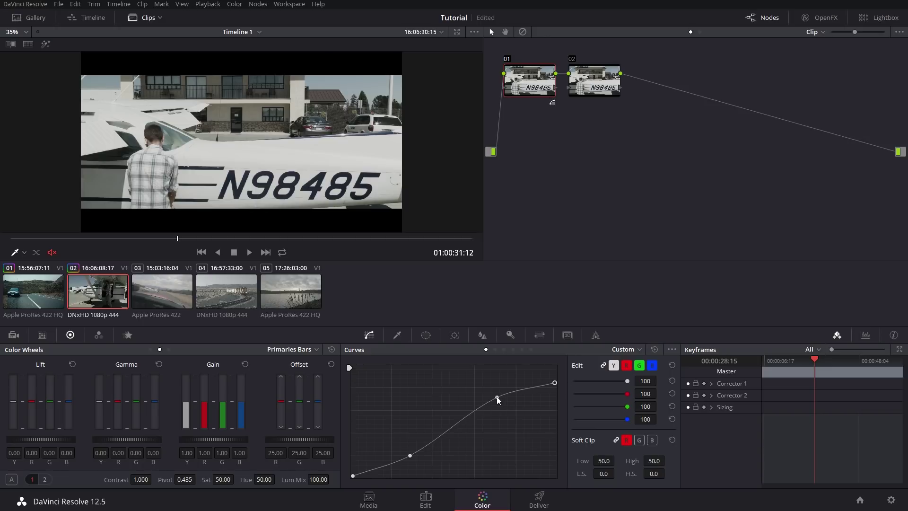
{"action": "left_click_drag", "start_coordinate": [496, 397], "coordinate": [493, 400]}
{"action": "left_click_drag", "start_coordinate": [221, 479], "coordinate": [232, 479]}
{"action": "left_click_drag", "start_coordinate": [122, 239], "coordinate": [318, 232]}
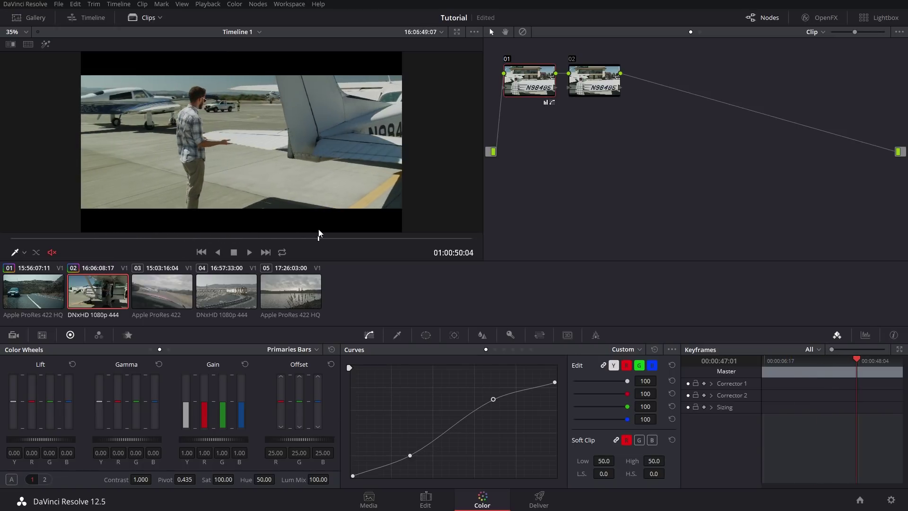
Delete the unused node 02 from clip 02
{"action": "left_click", "coordinate": [578, 92]}
{"action": "key", "text": "Delete"}
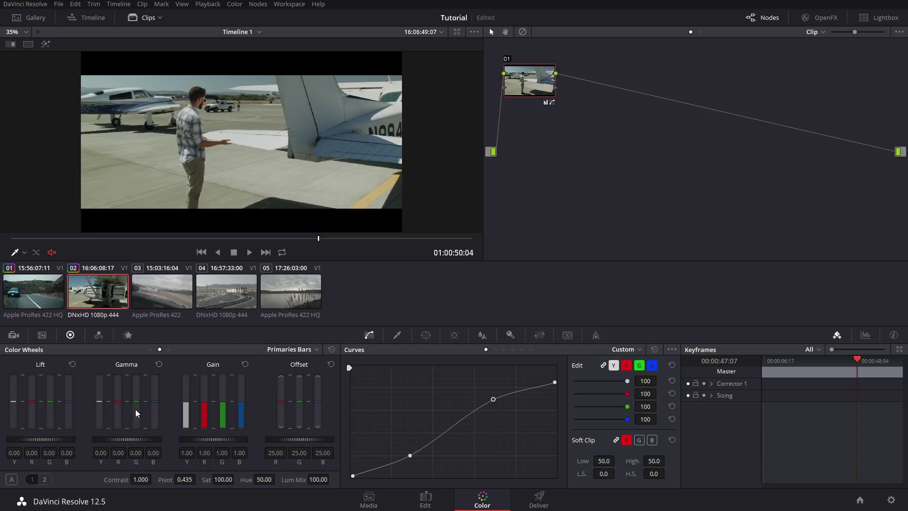
Lower node 01's green gamma to -0.01 and scrub clip 02 back to 01:00:29:13
{"action": "scroll", "coordinate": [136, 409], "scroll_direction": "down", "scroll_amount": 1}
{"action": "left_click_drag", "start_coordinate": [191, 238], "coordinate": [81, 239]}
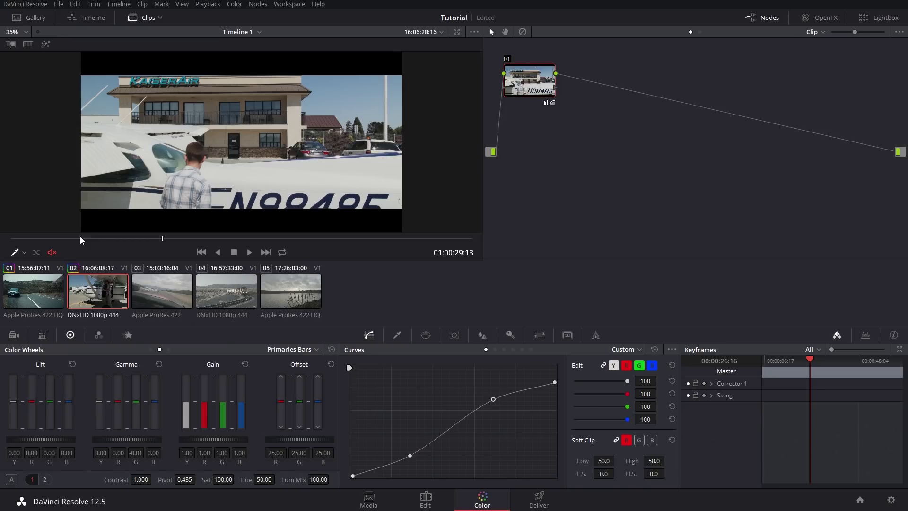
Add a serial node after node 01 on clip 03
{"action": "left_click", "coordinate": [163, 298]}
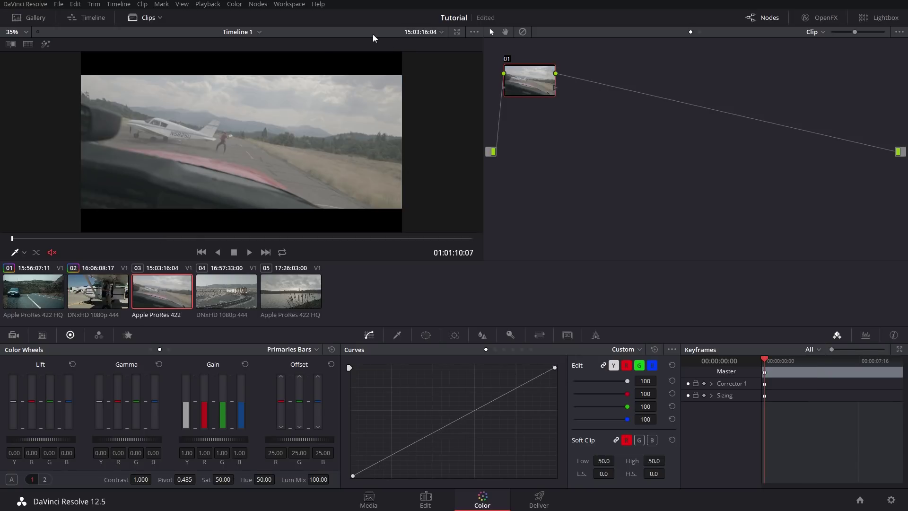
{"action": "left_click", "coordinate": [260, 4]}
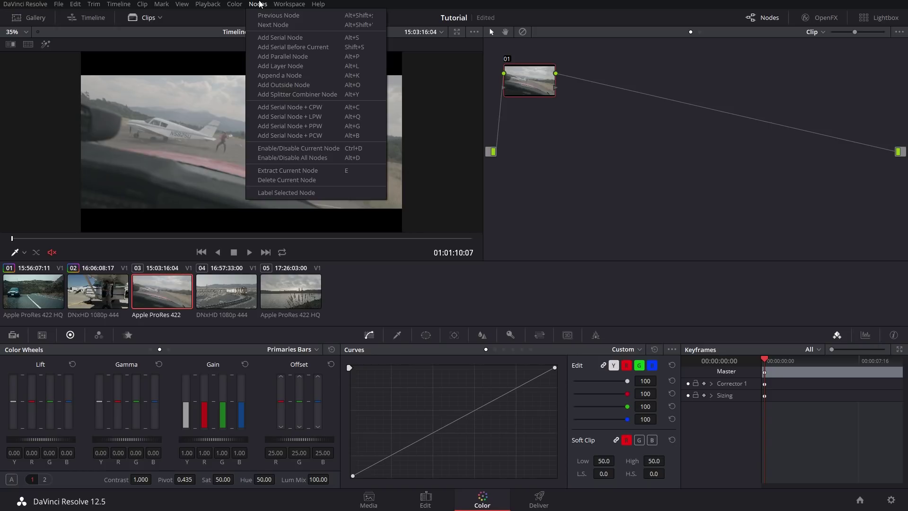
{"action": "left_click", "coordinate": [664, 116]}
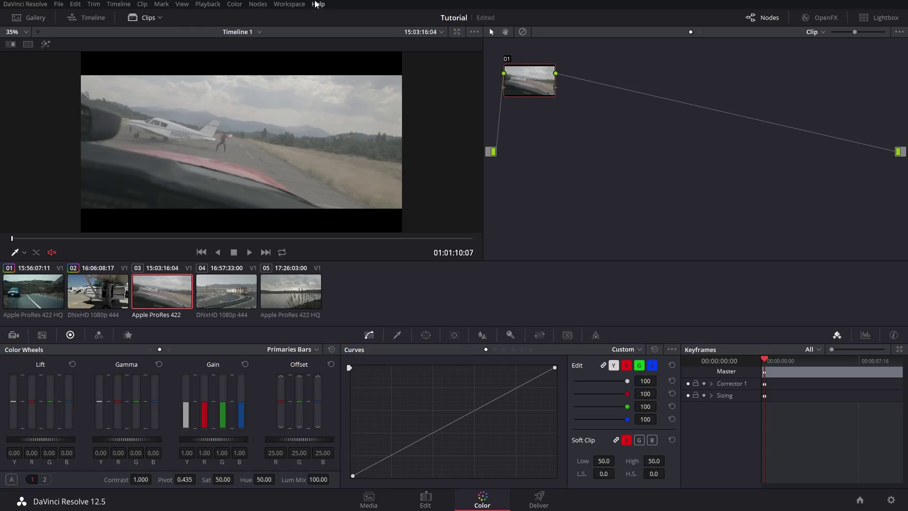
{"action": "left_click", "coordinate": [258, 5]}
{"action": "left_click", "coordinate": [262, 37]}
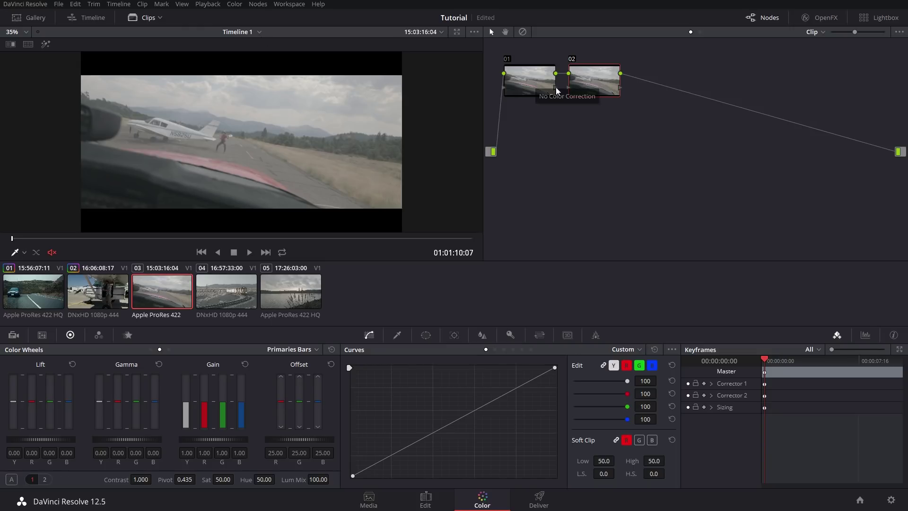
Apply the Rec709 Kodak 2383 D65 film look 3D LUT to node 02 of clip 03
{"action": "right_click", "coordinate": [601, 85]}
{"action": "mouse_move", "coordinate": [625, 191]}
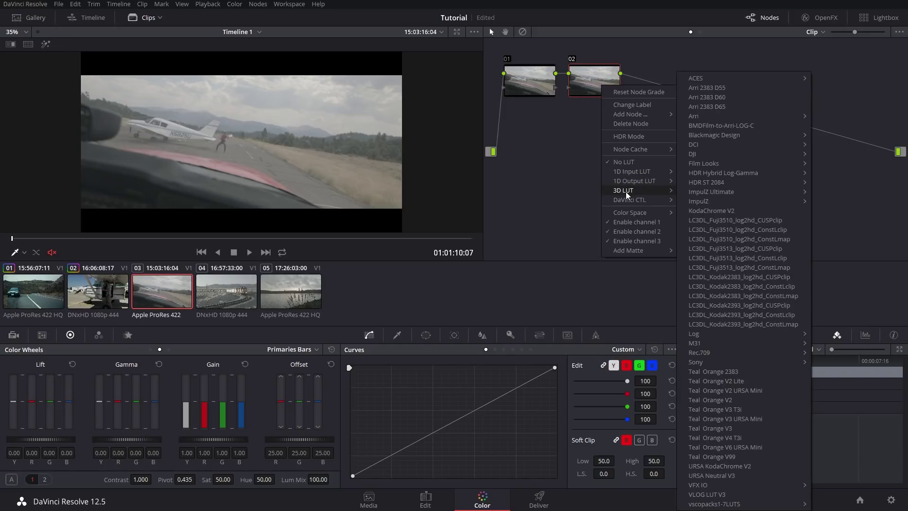
{"action": "mouse_move", "coordinate": [768, 205]}
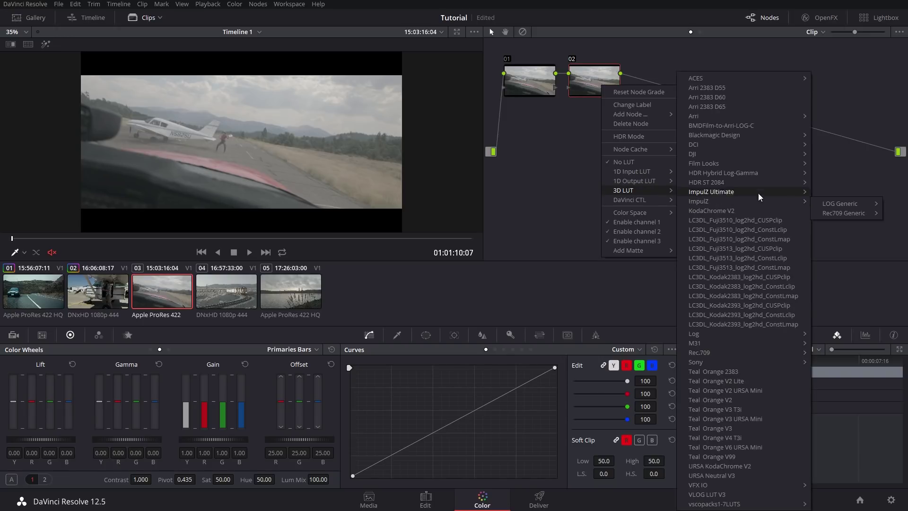
{"action": "mouse_move", "coordinate": [746, 165]}
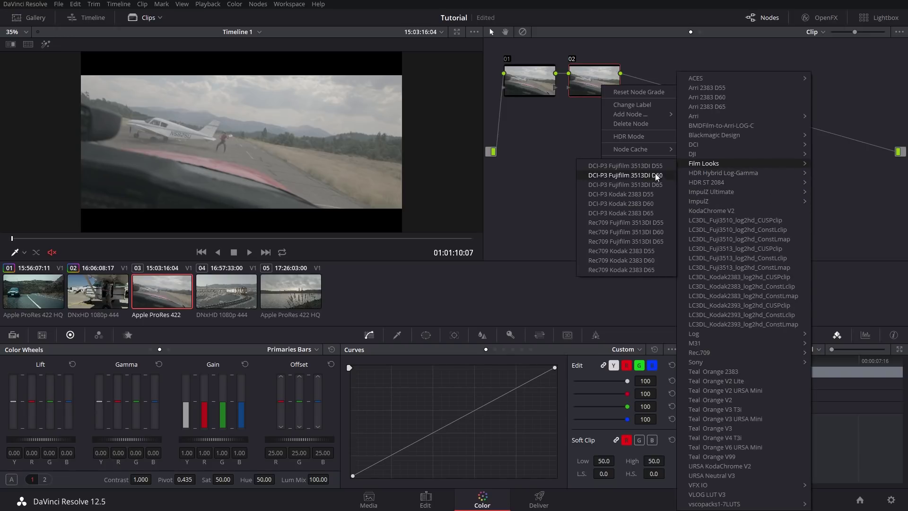
{"action": "left_click", "coordinate": [640, 268]}
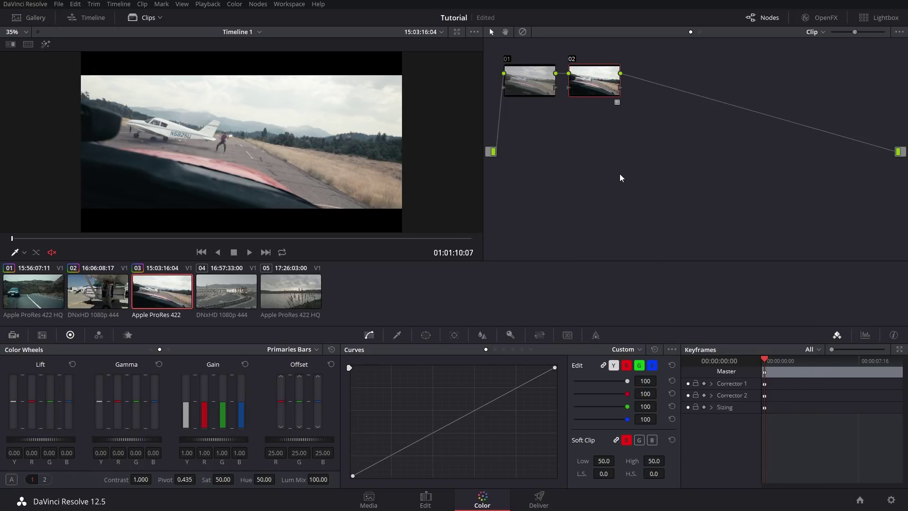
On clip 03's node 01, set saturation to 100, lower the curve's white point and slightly darken the shadows with a lower curve point
{"action": "left_click", "coordinate": [535, 86]}
{"action": "left_click_drag", "start_coordinate": [222, 479], "coordinate": [237, 478]}
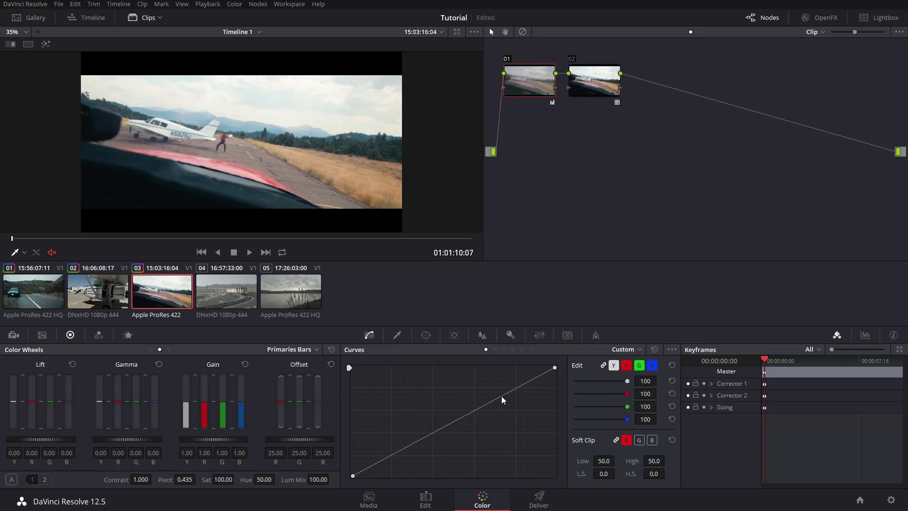
{"action": "left_click_drag", "start_coordinate": [555, 368], "coordinate": [555, 384]}
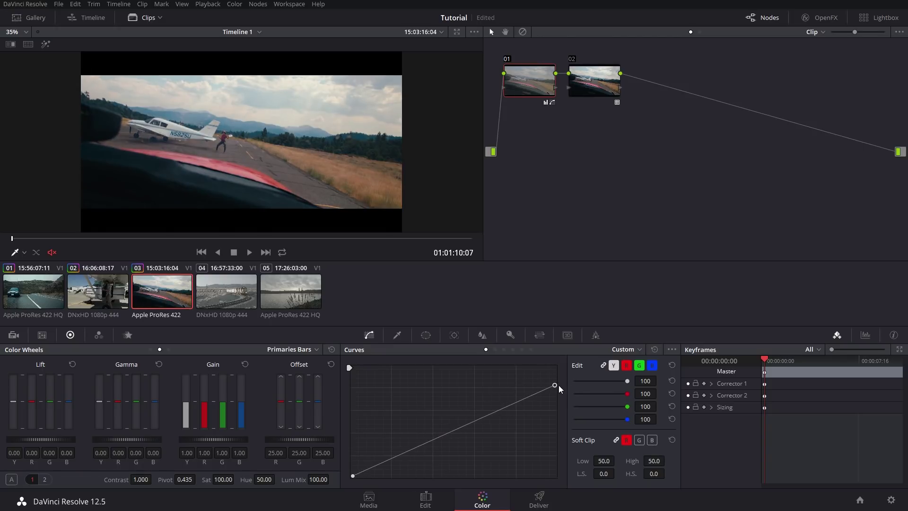
{"action": "left_click", "coordinate": [499, 407]}
{"action": "left_click", "coordinate": [412, 448]}
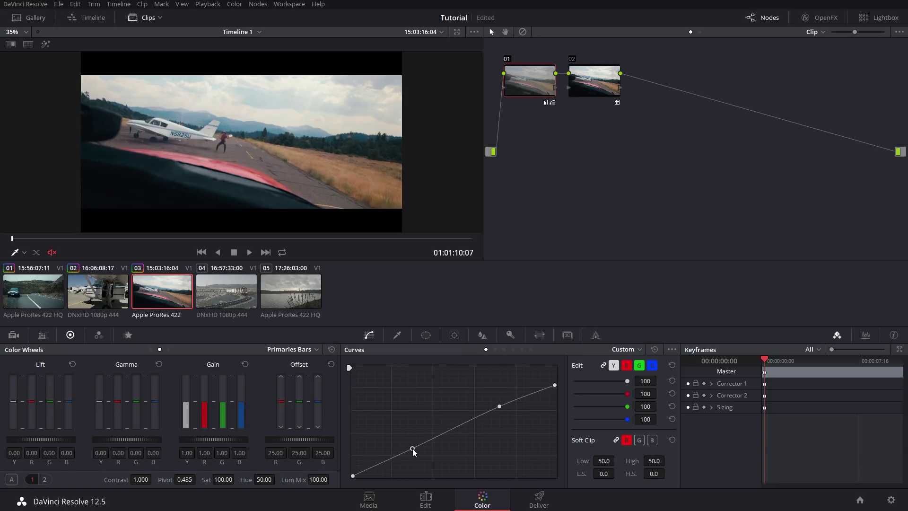
{"action": "left_click_drag", "start_coordinate": [412, 448], "coordinate": [410, 452]}
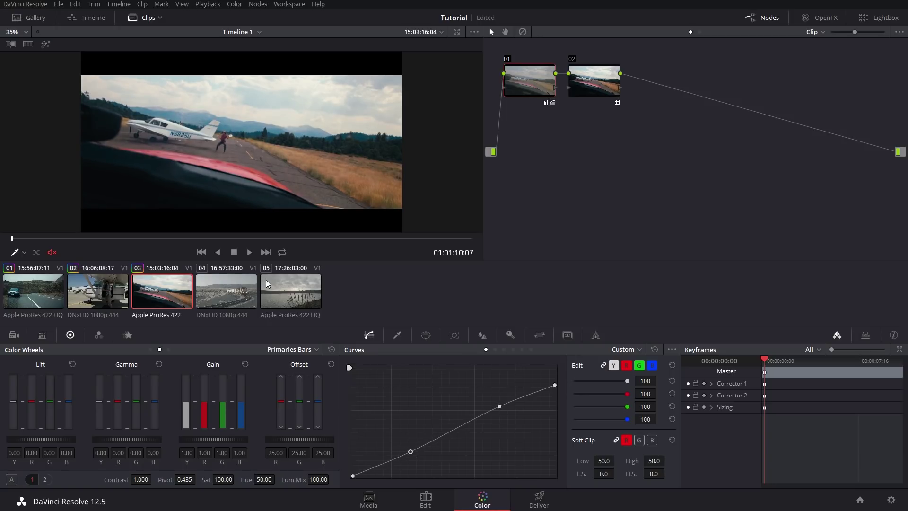
{"action": "left_click_drag", "start_coordinate": [412, 453], "coordinate": [401, 452]}
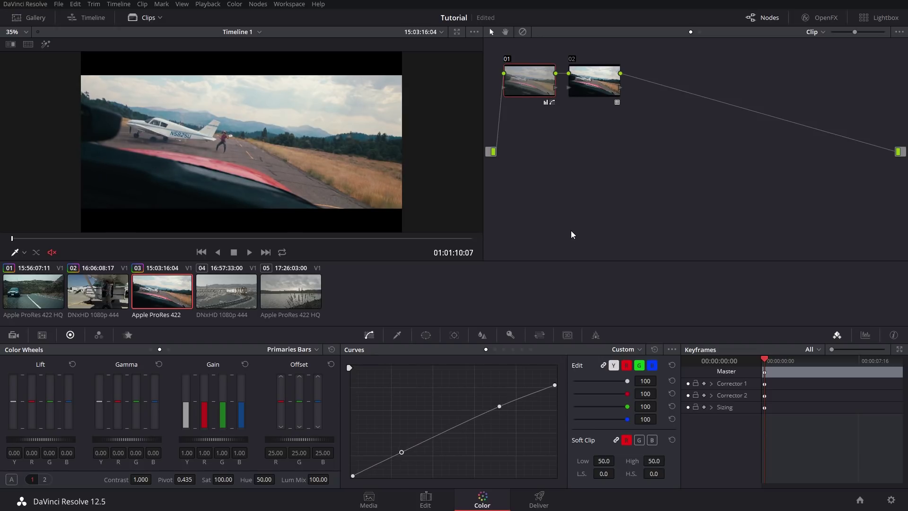
Raise node 01's green gamma to 0.01 and play clip 03 back full screen
{"action": "left_click_drag", "start_coordinate": [138, 238], "coordinate": [213, 238]}
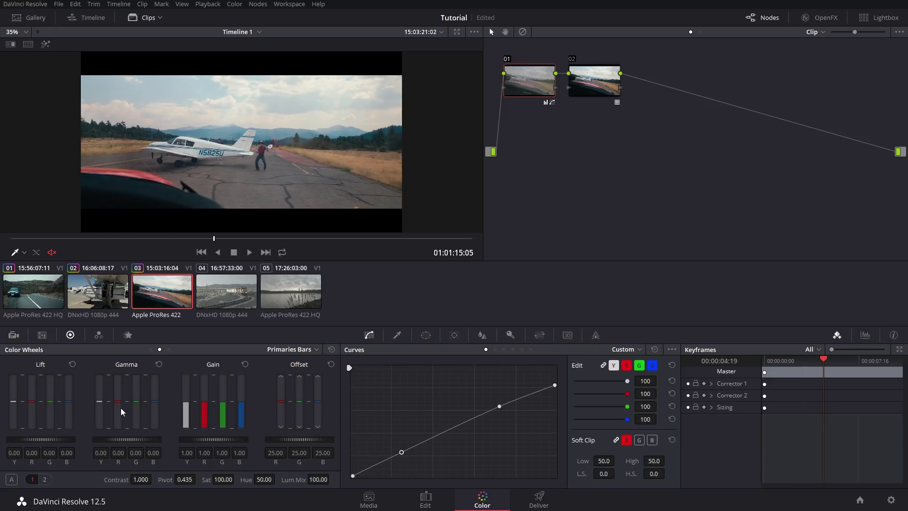
{"action": "left_click", "coordinate": [139, 404]}
{"action": "left_click_drag", "start_coordinate": [184, 241], "coordinate": [86, 227]}
{"action": "key", "text": "ctrl+f"}
{"action": "key", "text": "space"}
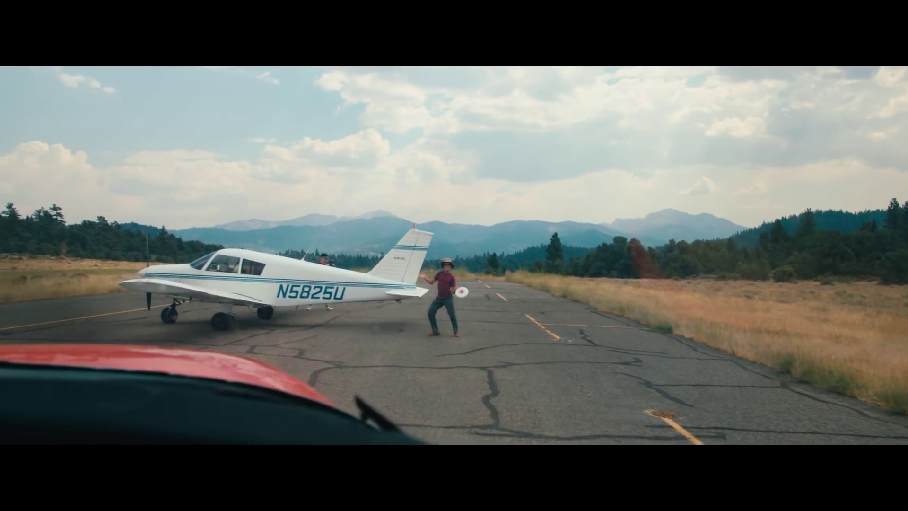
Switch to clip 04, the train shot
{"action": "mouse_move", "coordinate": [216, 279]}
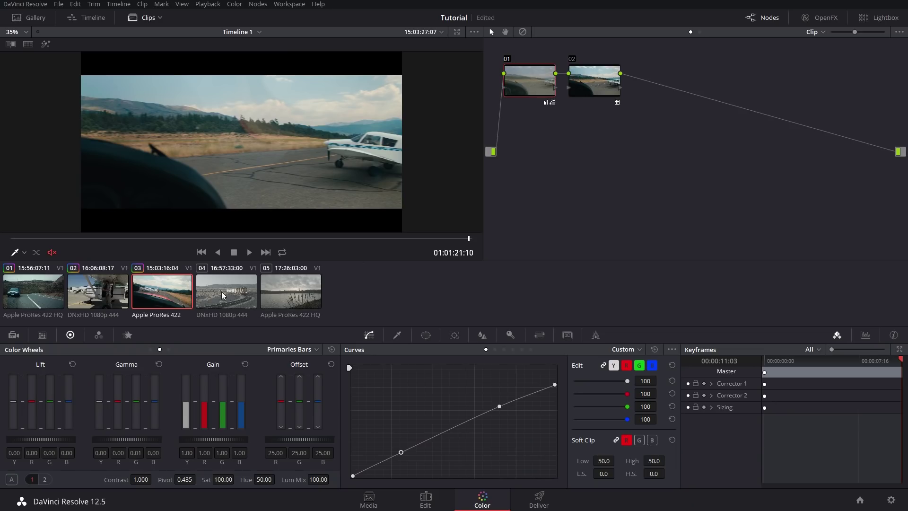
{"action": "left_click", "coordinate": [221, 291]}
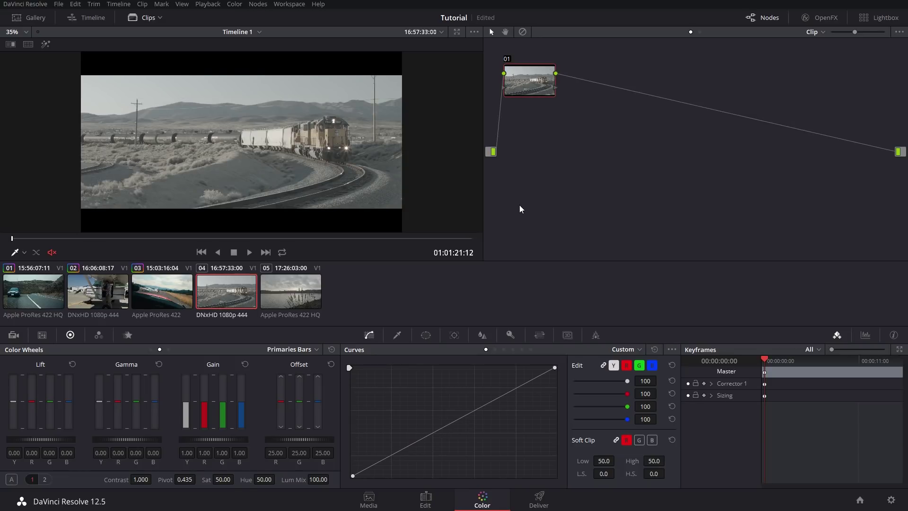
{"action": "left_click", "coordinate": [258, 5]}
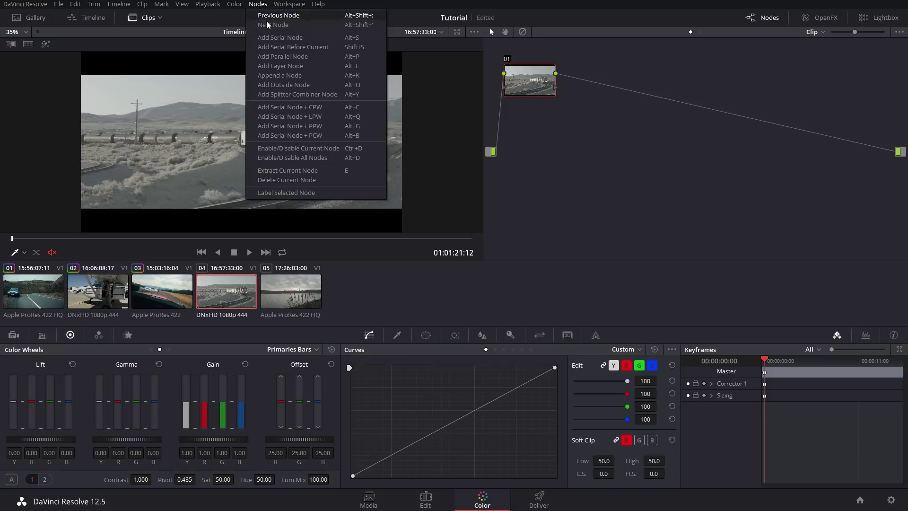
{"action": "left_click", "coordinate": [260, 35]}
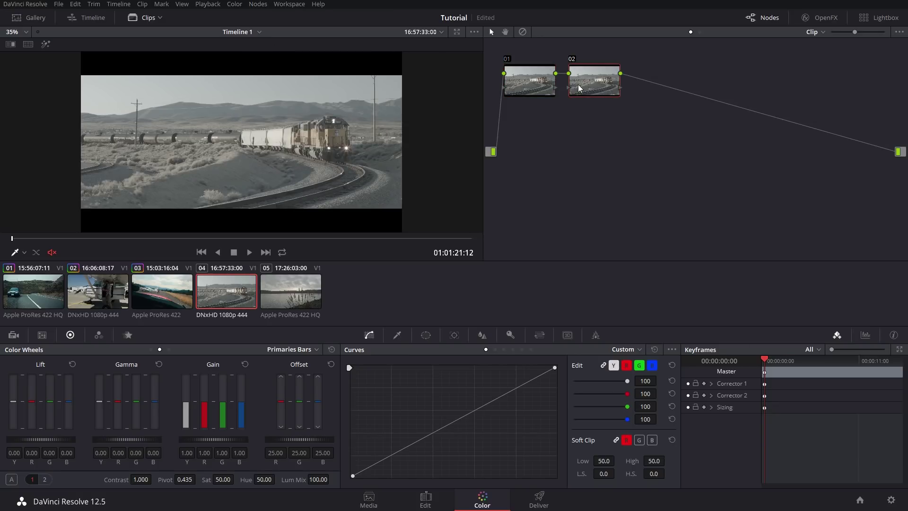
{"action": "left_click", "coordinate": [258, 4]}
{"action": "left_click", "coordinate": [272, 47]}
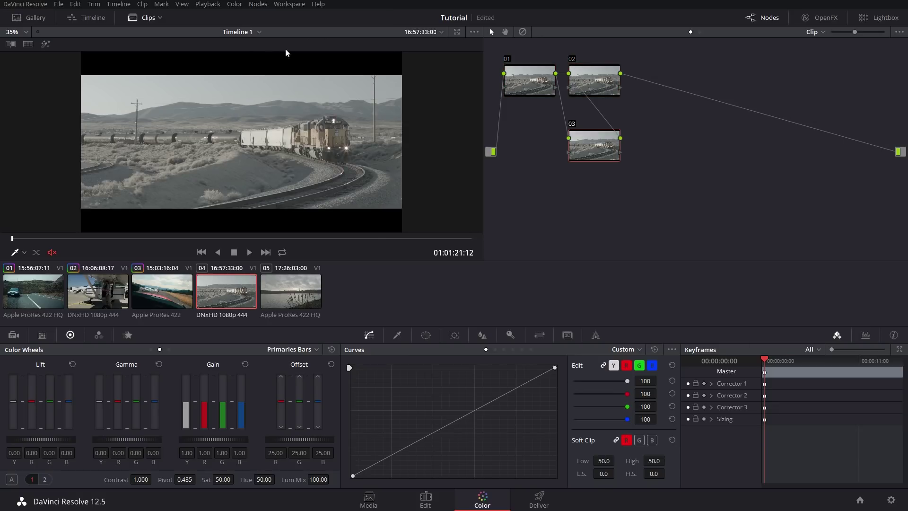
{"action": "left_click", "coordinate": [599, 84]}
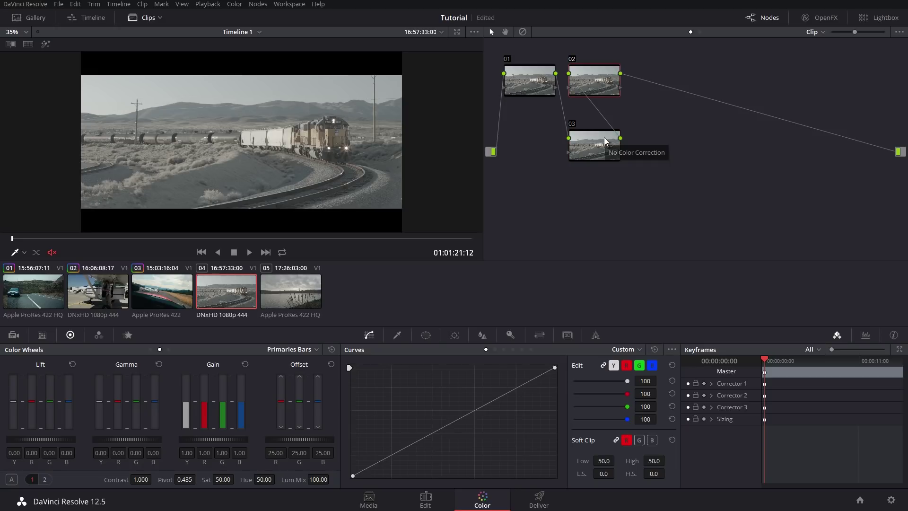
{"action": "key", "text": "Delete"}
{"action": "key", "text": "Delete"}
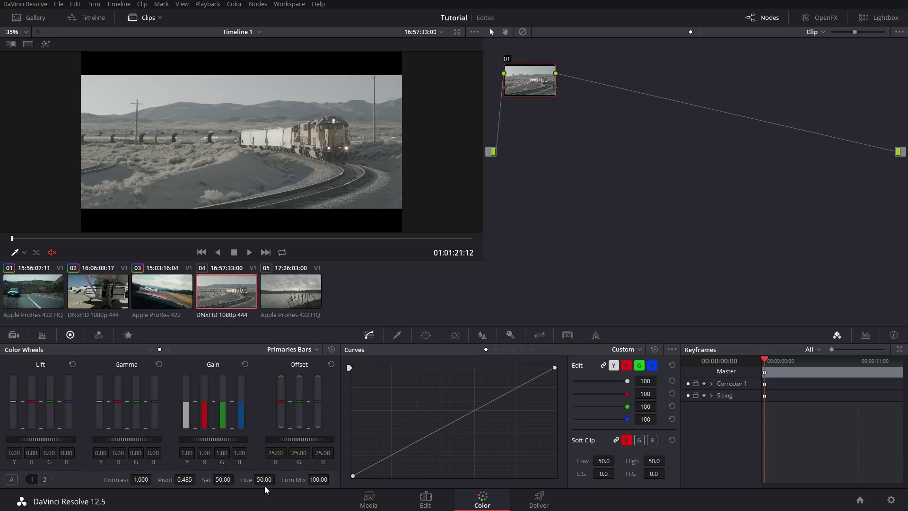
Set the train shot's saturation to 100 and shape its custom curve into an S with deeper shadows and a lowered white point
{"action": "left_click_drag", "start_coordinate": [223, 479], "coordinate": [237, 479]}
{"action": "left_click_drag", "start_coordinate": [491, 395], "coordinate": [493, 391]}
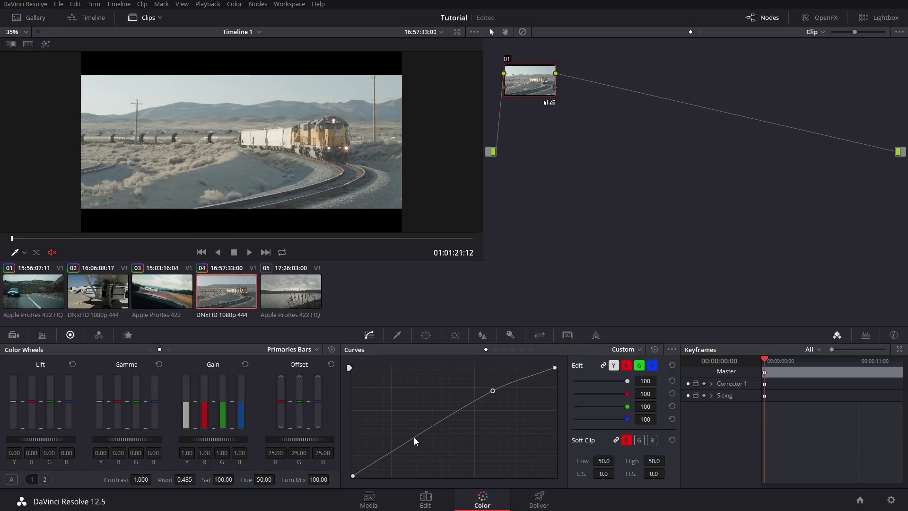
{"action": "left_click_drag", "start_coordinate": [414, 437], "coordinate": [402, 457]}
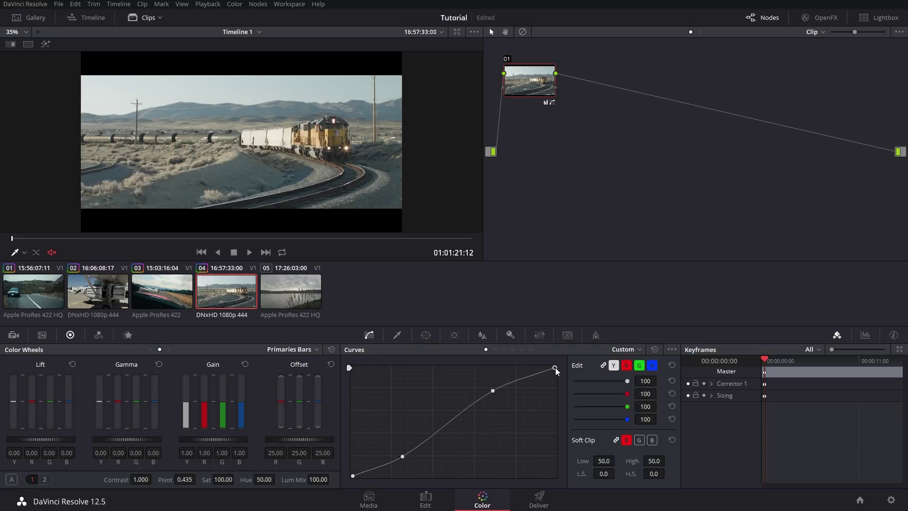
{"action": "left_click_drag", "start_coordinate": [555, 367], "coordinate": [554, 383]}
{"action": "mouse_move", "coordinate": [491, 392]}
{"action": "left_mouse_down"}
{"action": "mouse_move", "coordinate": [487, 401]}
{"action": "mouse_move", "coordinate": [498, 399]}
{"action": "left_mouse_up"}
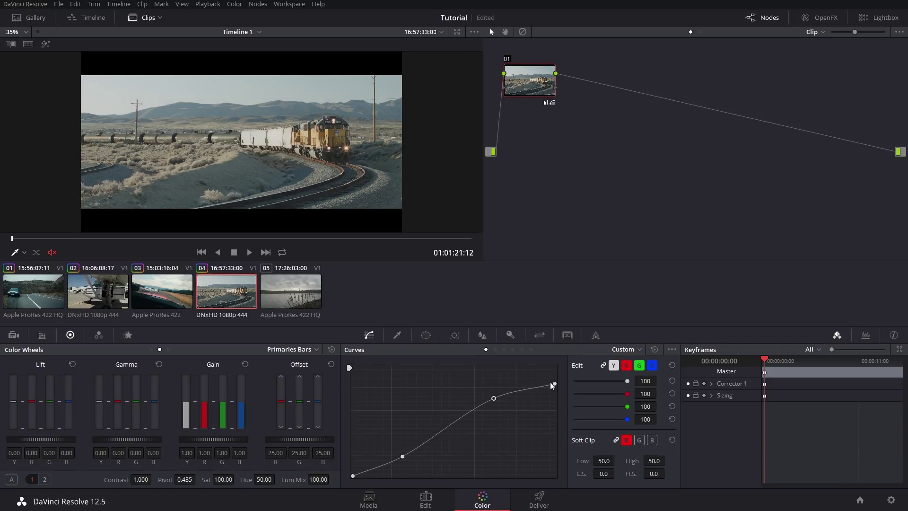
{"action": "left_click_drag", "start_coordinate": [554, 382], "coordinate": [556, 379]}
{"action": "left_click_drag", "start_coordinate": [404, 456], "coordinate": [412, 458]}
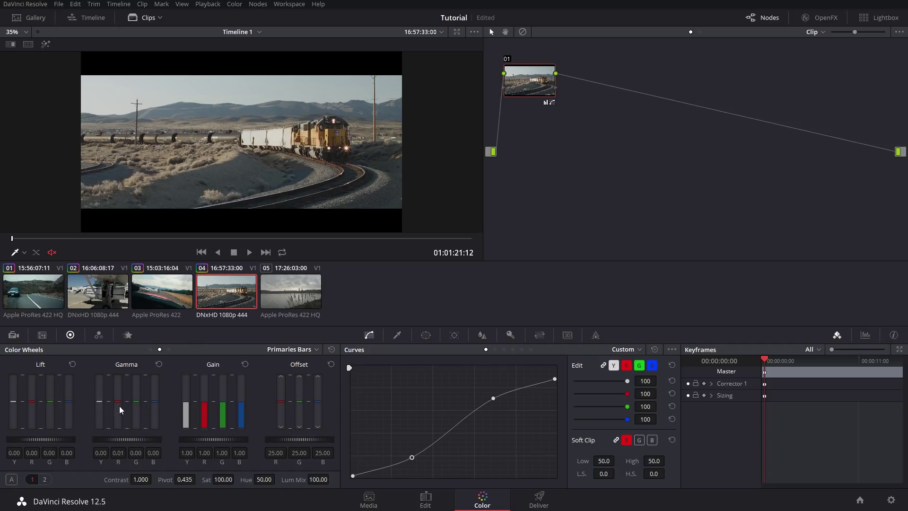
Reset the gamma adjustments on the train shot
{"action": "left_click", "coordinate": [159, 364]}
{"action": "scroll", "coordinate": [137, 408], "scroll_direction": "down", "scroll_amount": 1}
{"action": "left_click", "coordinate": [159, 365]}
Shift the offset in the Log wheels to red 25.48, green 24.84, blue 24.86, and compare the shot with the grade bypassed
{"action": "left_click", "coordinate": [168, 349]}
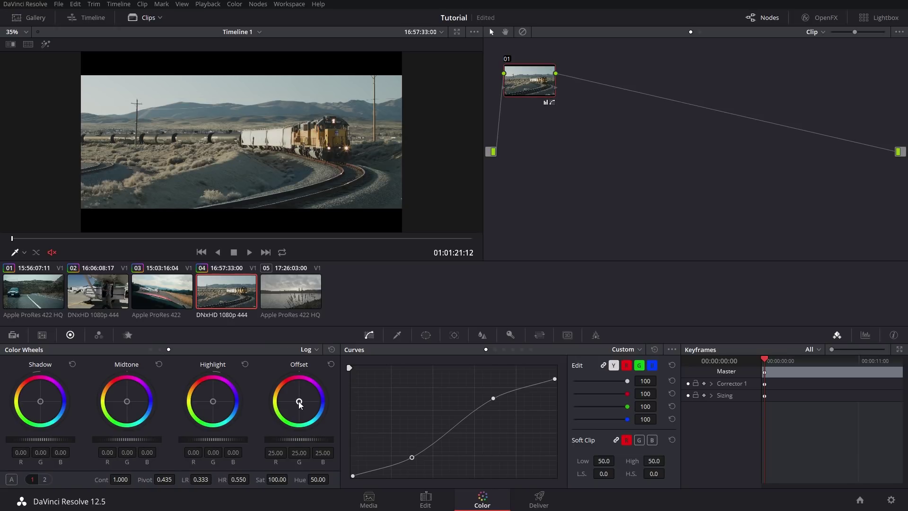
{"action": "left_click_drag", "start_coordinate": [299, 403], "coordinate": [298, 400]}
{"action": "left_click", "coordinate": [522, 33]}
{"action": "left_click", "coordinate": [522, 33]}
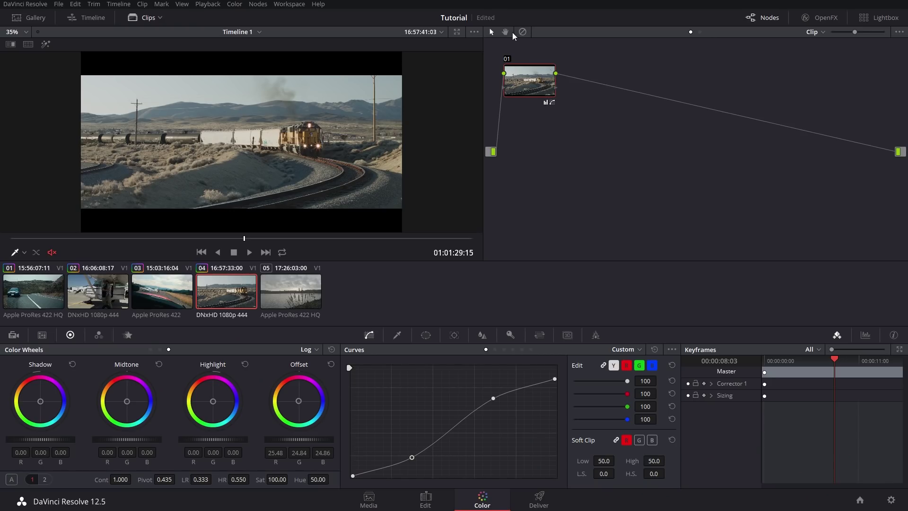
Switch to clip 05, the lake shot, and add two serial nodes after its first node
{"action": "left_click", "coordinate": [299, 289]}
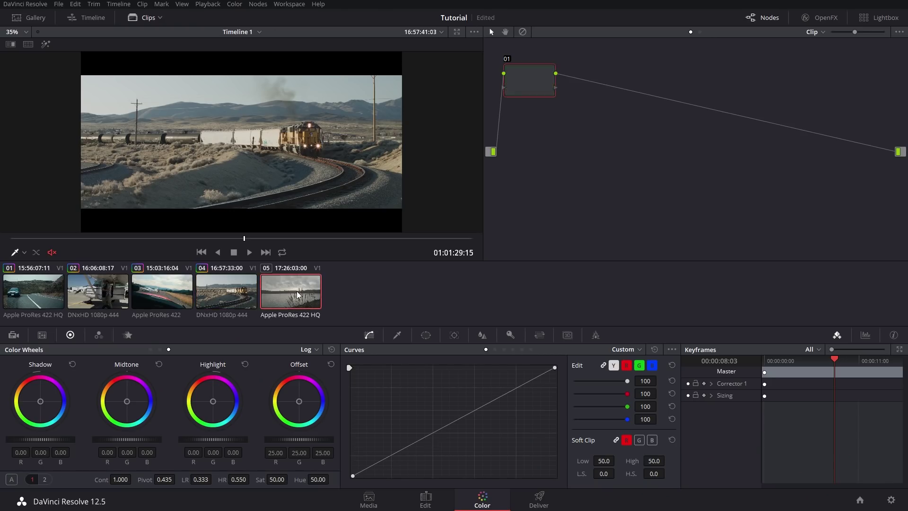
{"action": "left_click", "coordinate": [258, 4]}
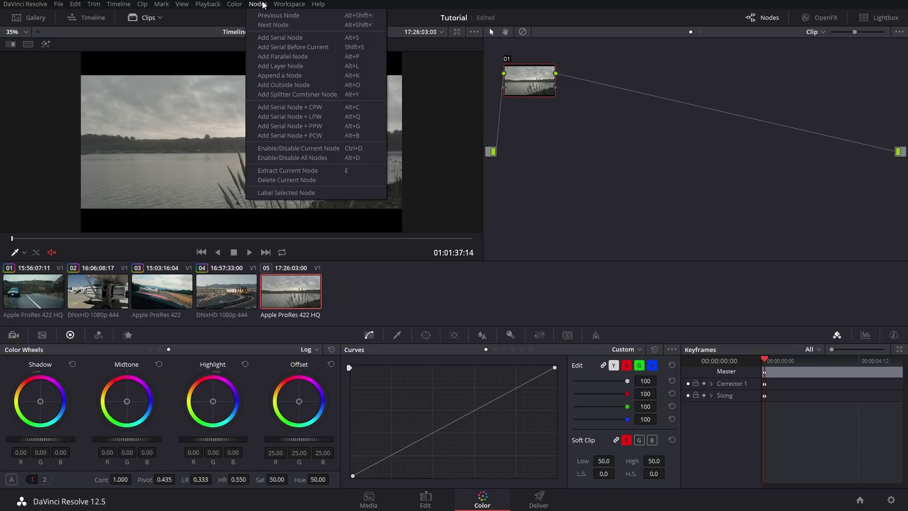
{"action": "left_click", "coordinate": [262, 36]}
{"action": "left_click", "coordinate": [258, 4]}
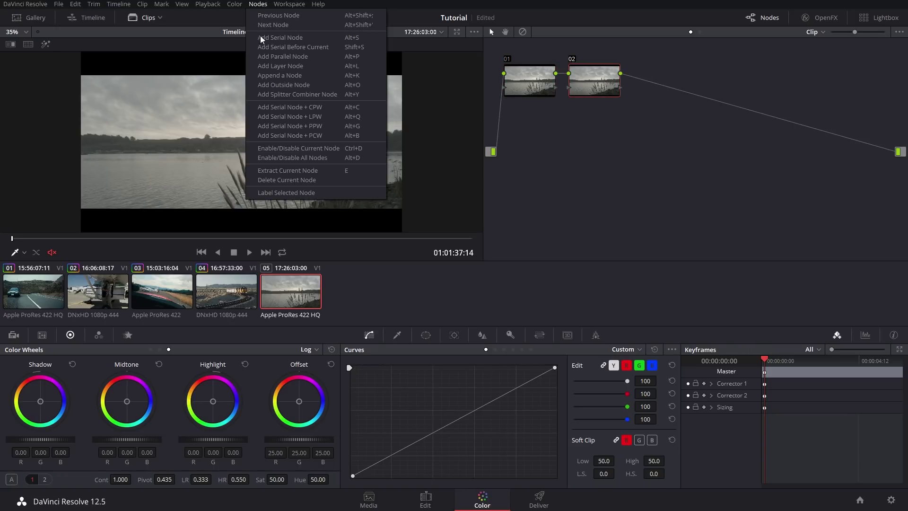
{"action": "left_click", "coordinate": [261, 40]}
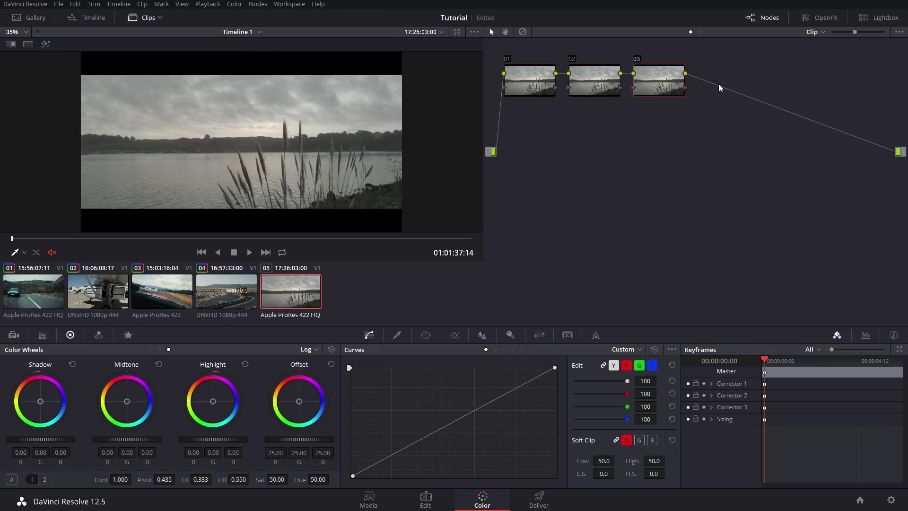
Apply the Rec709 Kodak 2383 D60 film look LUT to node 03 of the lake shot
{"action": "right_click", "coordinate": [664, 83]}
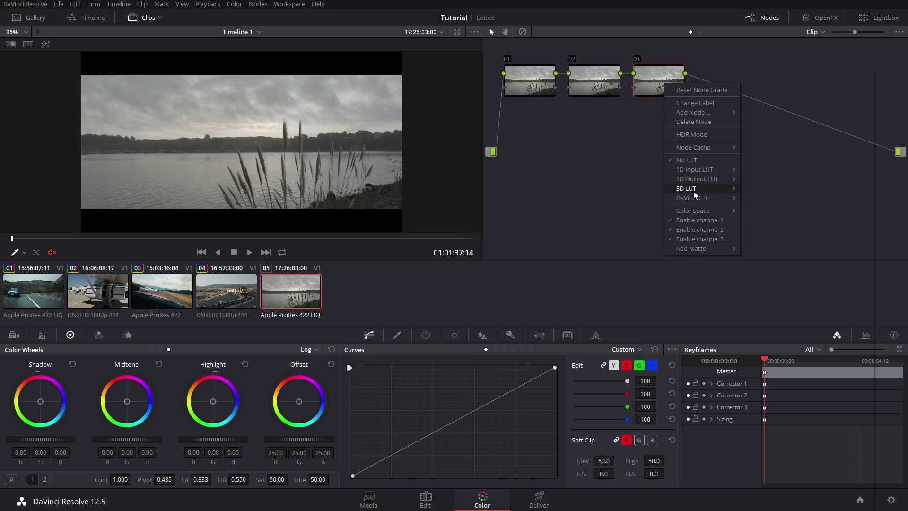
{"action": "mouse_move", "coordinate": [693, 189]}
{"action": "mouse_move", "coordinate": [823, 364]}
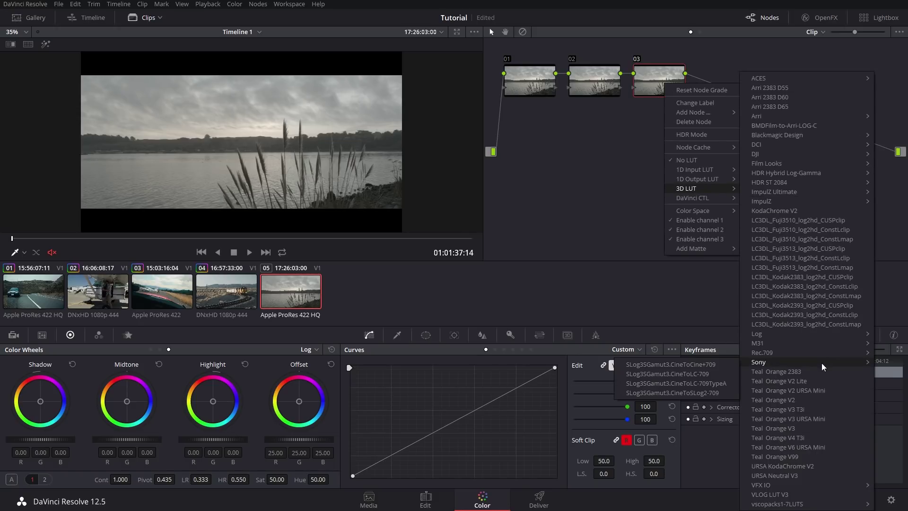
{"action": "mouse_move", "coordinate": [800, 165]}
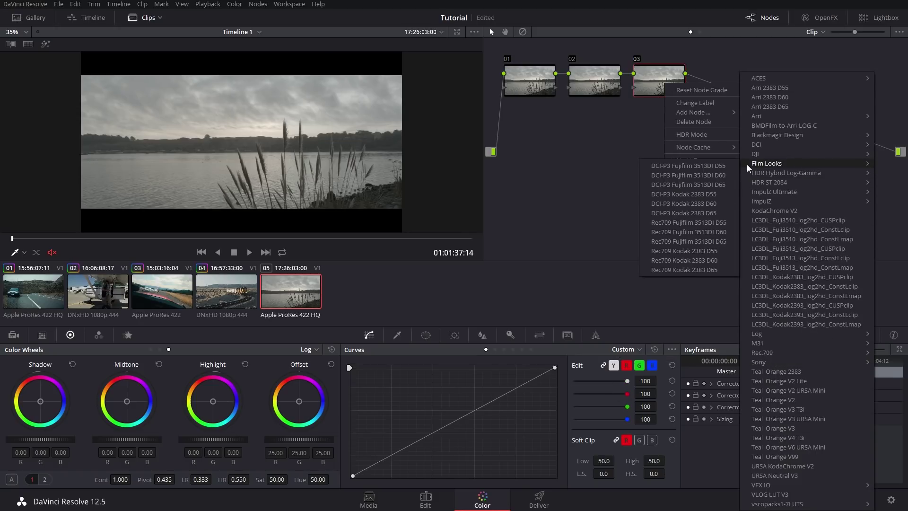
{"action": "left_click", "coordinate": [694, 259]}
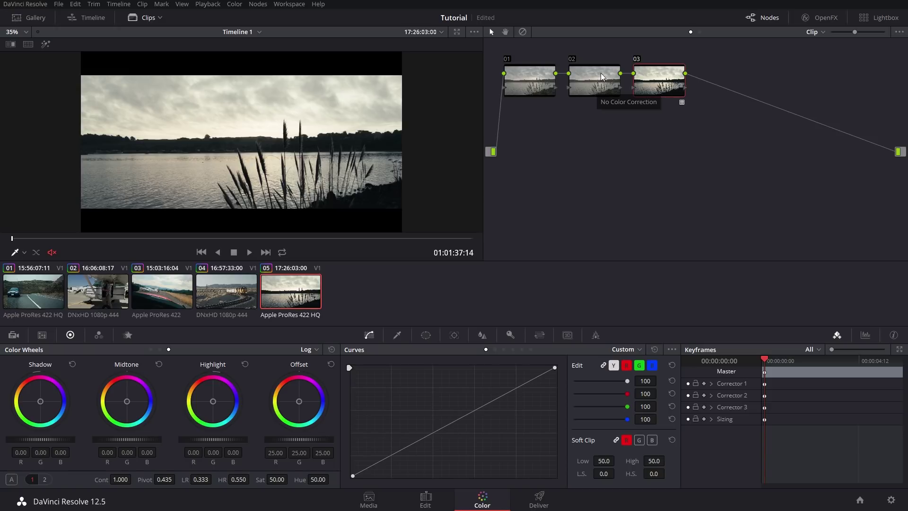
Set the saturation to 100 on node 01 and 70 on node 02 of the lake shot
{"action": "left_click", "coordinate": [536, 83]}
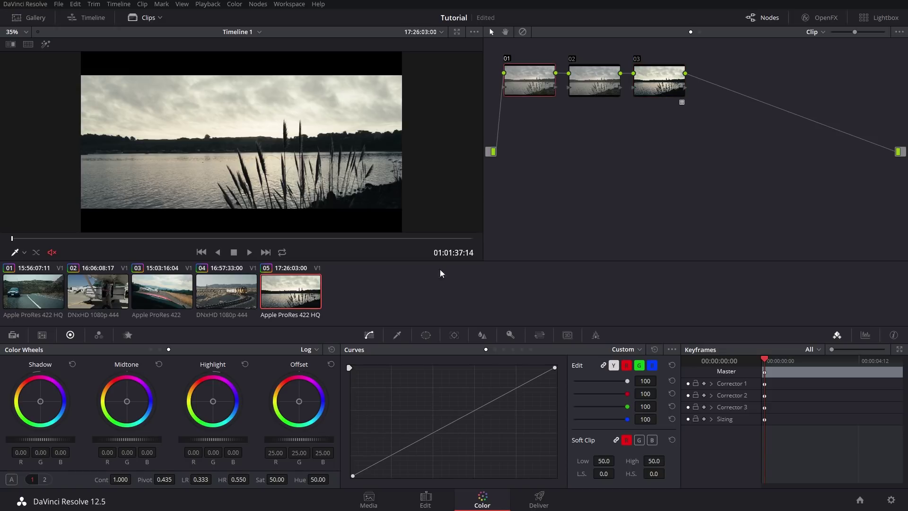
{"action": "left_click_drag", "start_coordinate": [271, 479], "coordinate": [283, 479]}
{"action": "left_click", "coordinate": [578, 88]}
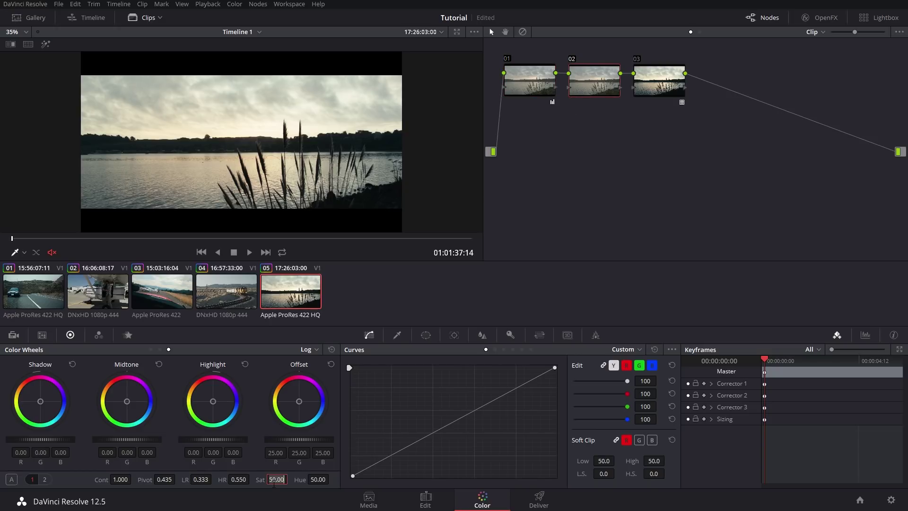
{"action": "type", "text": "70"}
{"action": "key", "text": "Return"}
{"action": "left_click", "coordinate": [532, 80]}
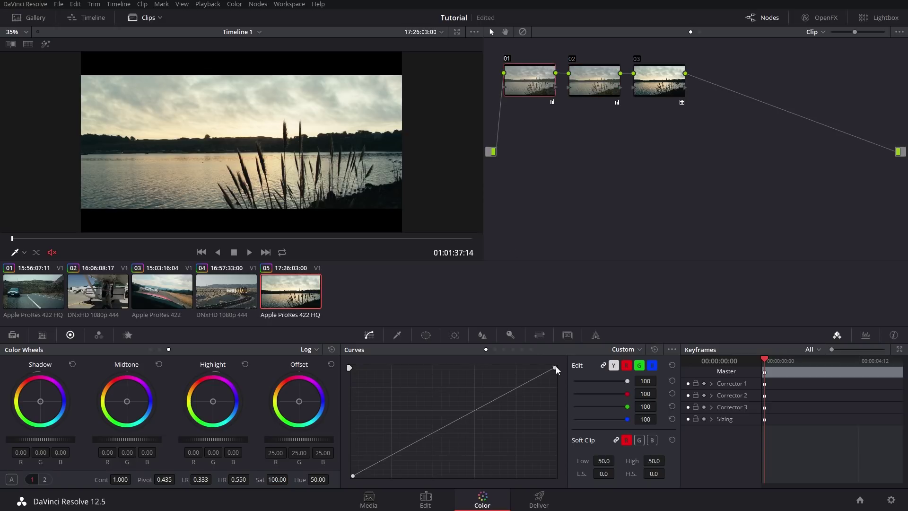
On node 01, lower the custom curve's white point and upper midtones, anchor the shadows, and shift the offset to red 26.08, green 24.60, blue 25.45
{"action": "left_click_drag", "start_coordinate": [555, 366], "coordinate": [559, 387]}
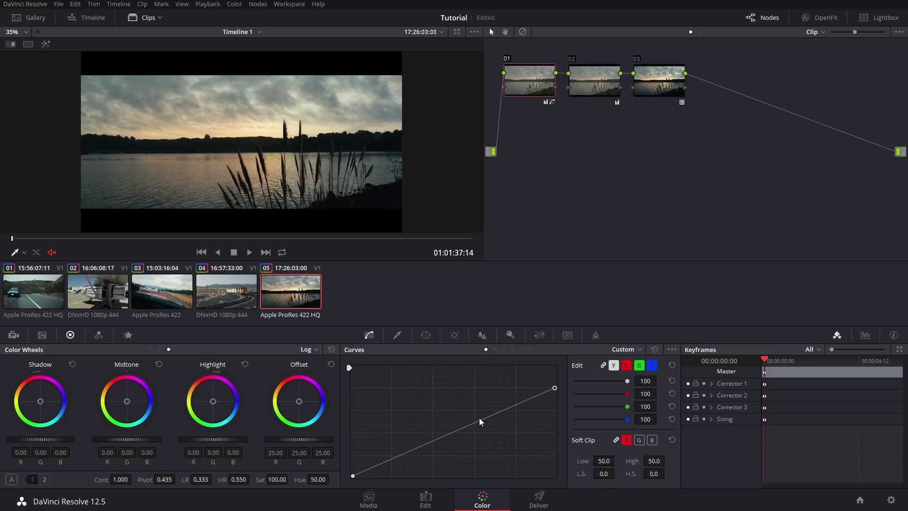
{"action": "left_click_drag", "start_coordinate": [484, 418], "coordinate": [489, 424]}
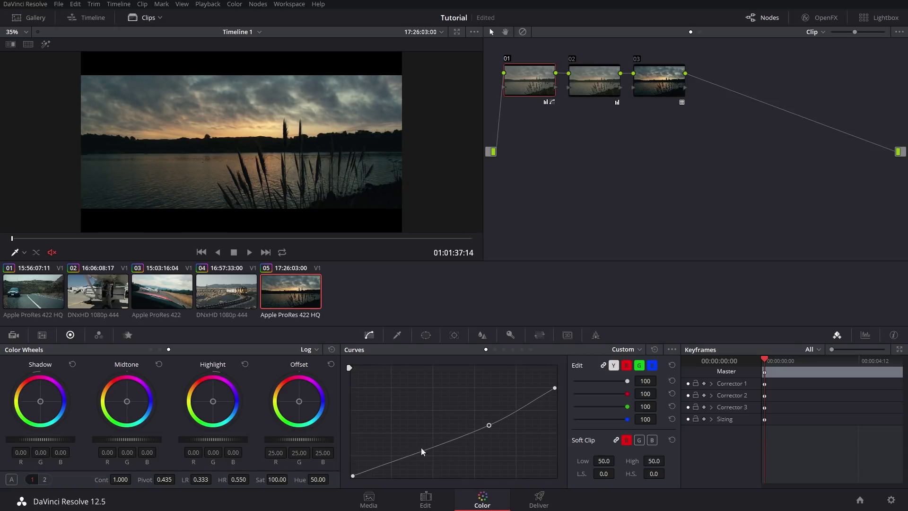
{"action": "left_click_drag", "start_coordinate": [406, 455], "coordinate": [401, 455]}
{"action": "left_click_drag", "start_coordinate": [488, 424], "coordinate": [489, 426]}
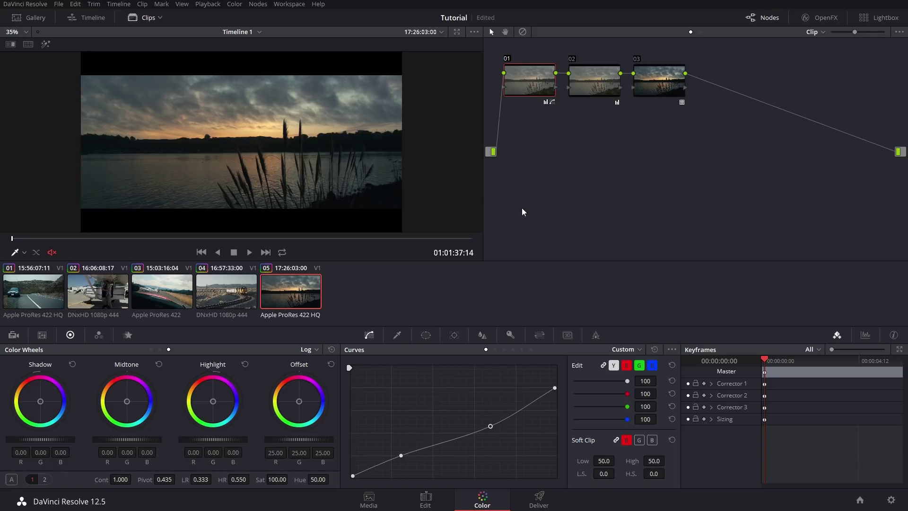
{"action": "left_click_drag", "start_coordinate": [299, 401], "coordinate": [299, 400]}
Rotate the lake shot's red hues by 20 with the Hue Vs Hue curve
{"action": "left_click", "coordinate": [494, 349]}
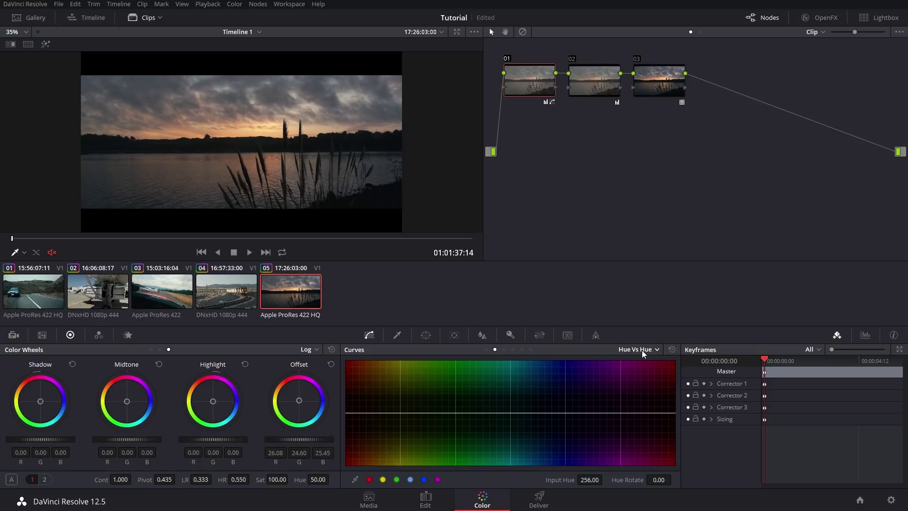
{"action": "left_click", "coordinate": [369, 479]}
{"action": "mouse_move", "coordinate": [655, 479]}
{"action": "left_mouse_down"}
{"action": "mouse_move", "coordinate": [680, 479]}
{"action": "mouse_move", "coordinate": [648, 479]}
{"action": "mouse_move", "coordinate": [664, 479]}
{"action": "left_mouse_up"}
{"action": "left_click", "coordinate": [661, 480]}
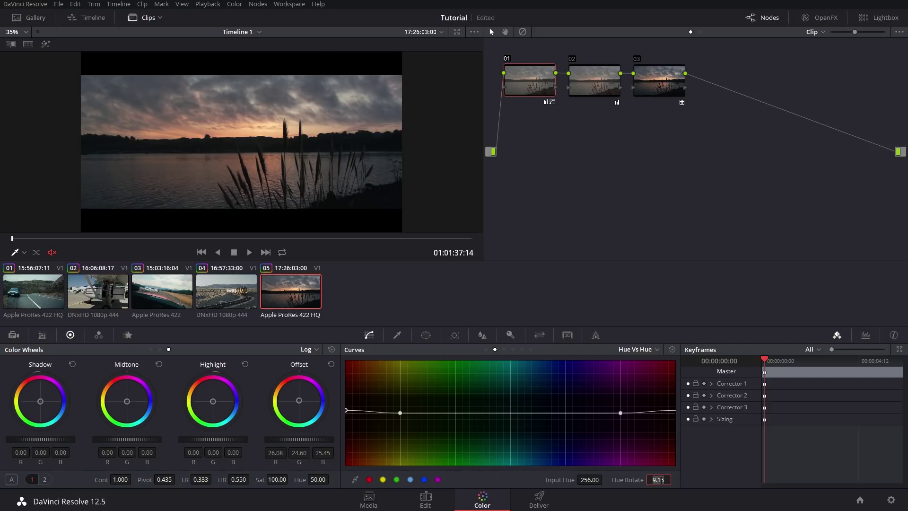
{"action": "type", "text": "20"}
{"action": "key", "text": "Return"}
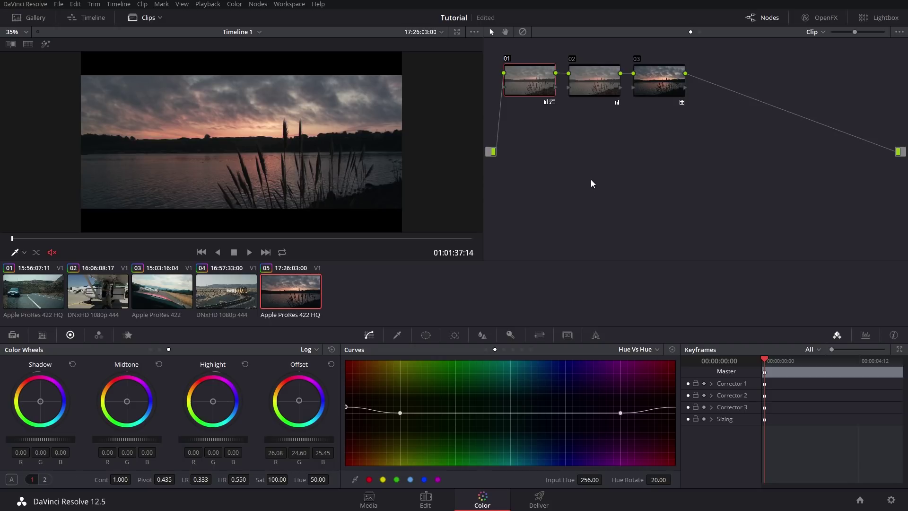
Raise the reds' saturation to 1.40 with the Hue Vs Sat curve, and compare the lake shot with the grade bypassed
{"action": "left_click", "coordinate": [506, 348]}
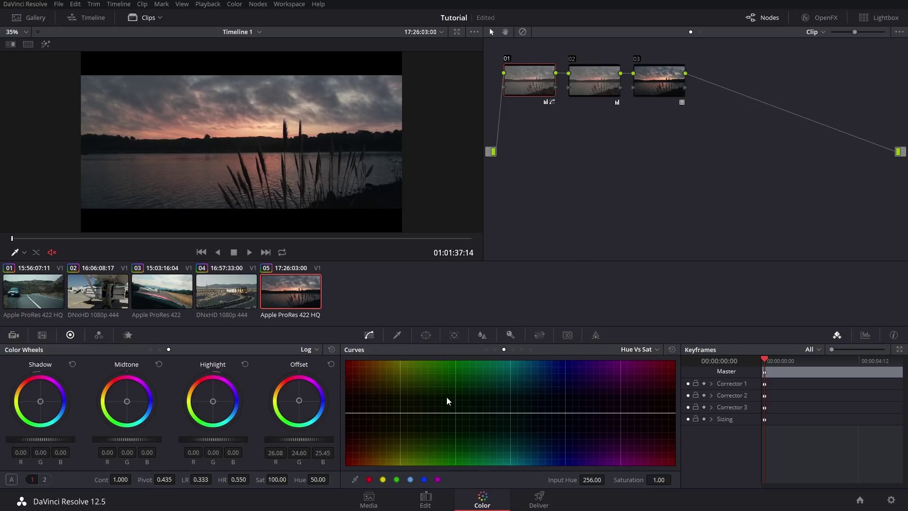
{"action": "left_click", "coordinate": [371, 480]}
{"action": "left_click_drag", "start_coordinate": [658, 479], "coordinate": [678, 479]}
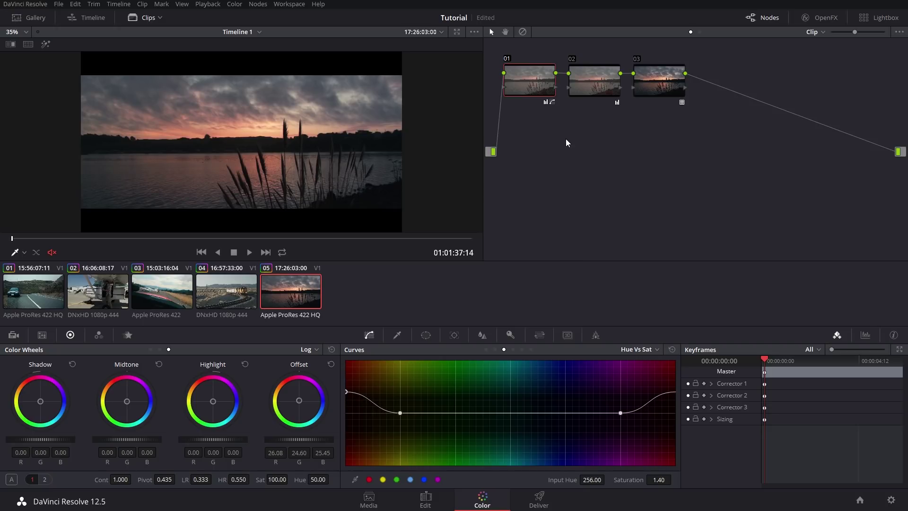
{"action": "left_click", "coordinate": [522, 32]}
{"action": "left_click", "coordinate": [521, 32]}
{"action": "left_click", "coordinate": [487, 349]}
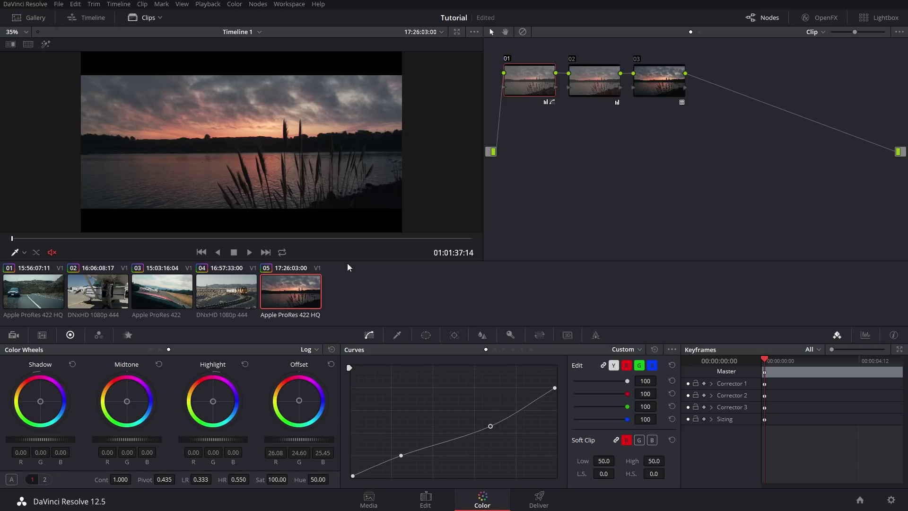
Switch to clip 03, the airplane shot, and play it back from about two seconds in to review the grade
{"action": "left_click", "coordinate": [166, 297]}
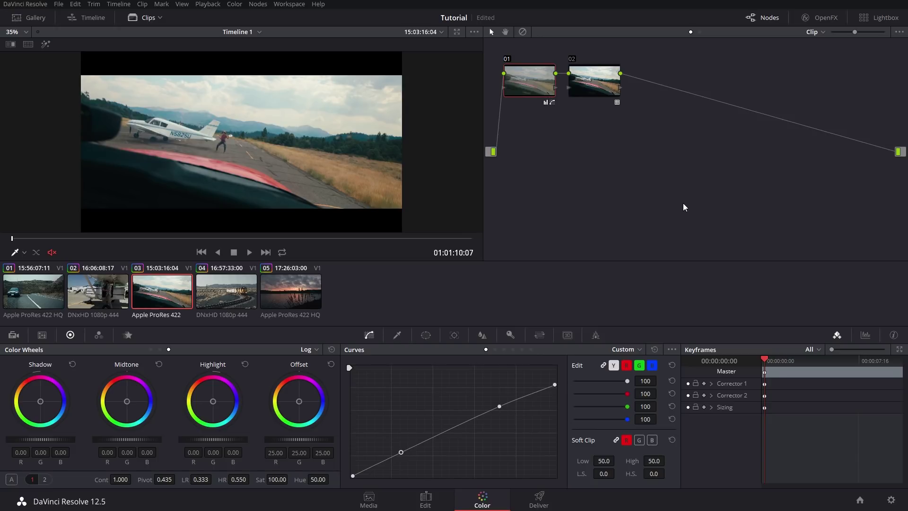
{"action": "left_click", "coordinate": [87, 238]}
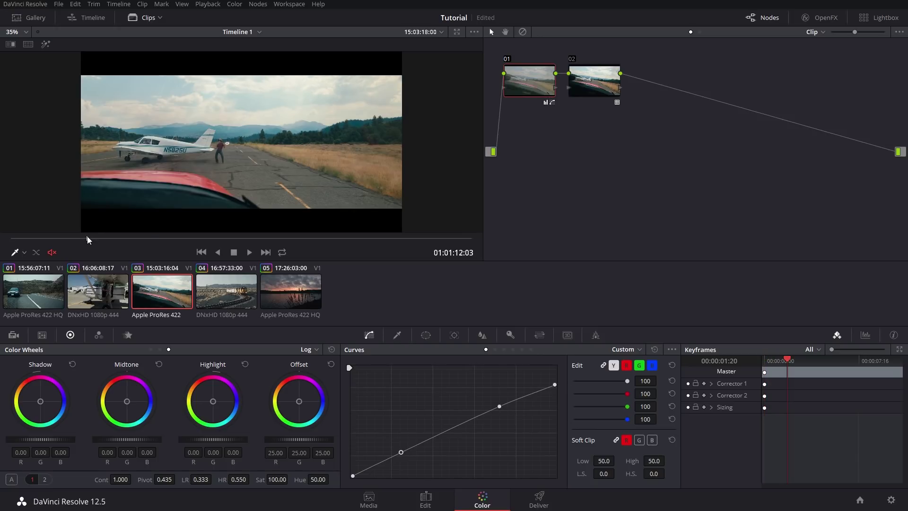
{"action": "key", "text": "space"}
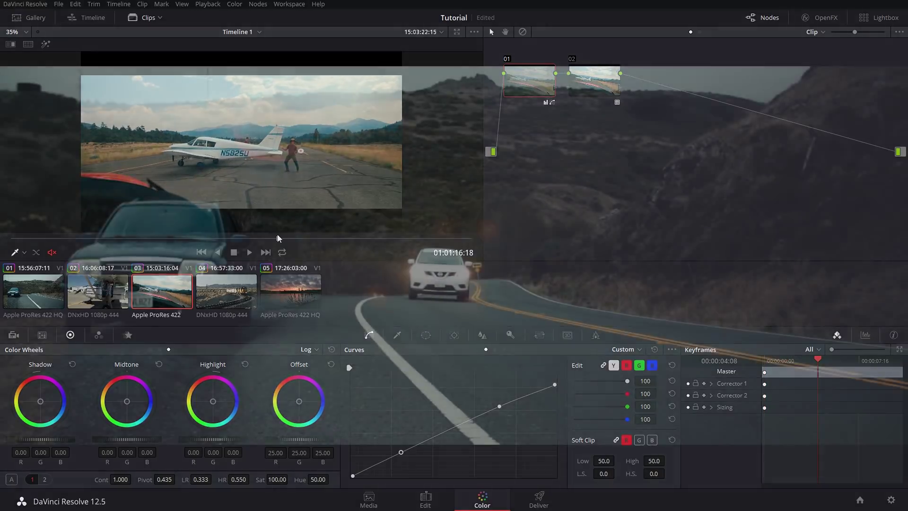